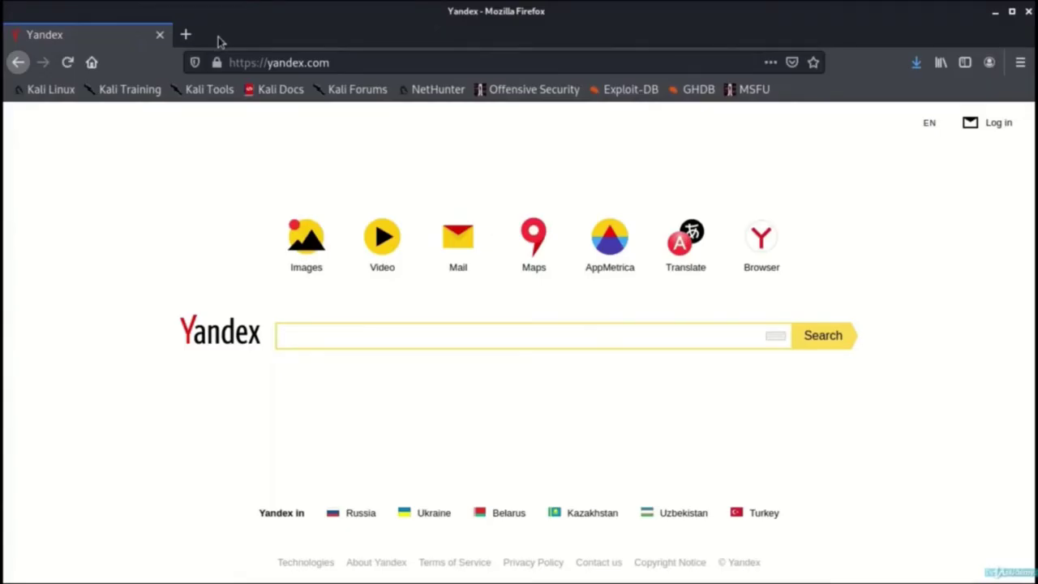
Reverse-search tom.jpg from Downloads in Yandex Images by uploading it as the search image
{"action": "left_click", "coordinate": [308, 253]}
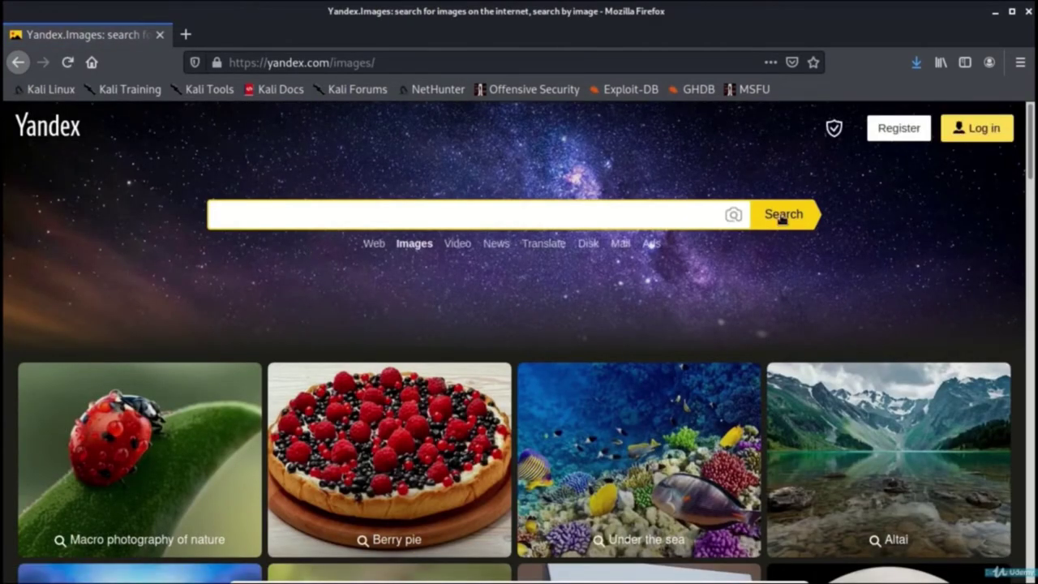
{"action": "left_click", "coordinate": [732, 215]}
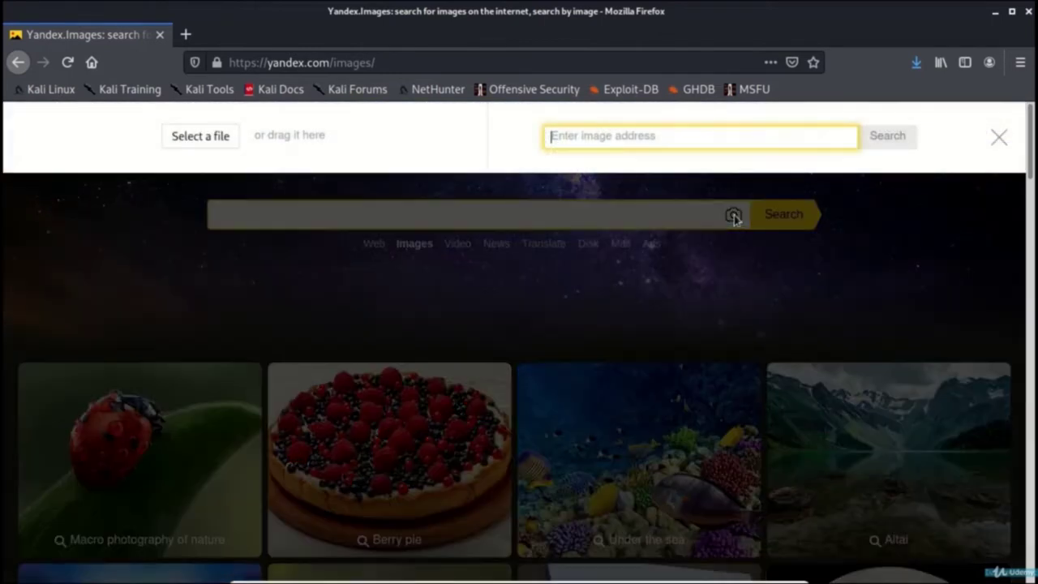
{"action": "left_click", "coordinate": [231, 136]}
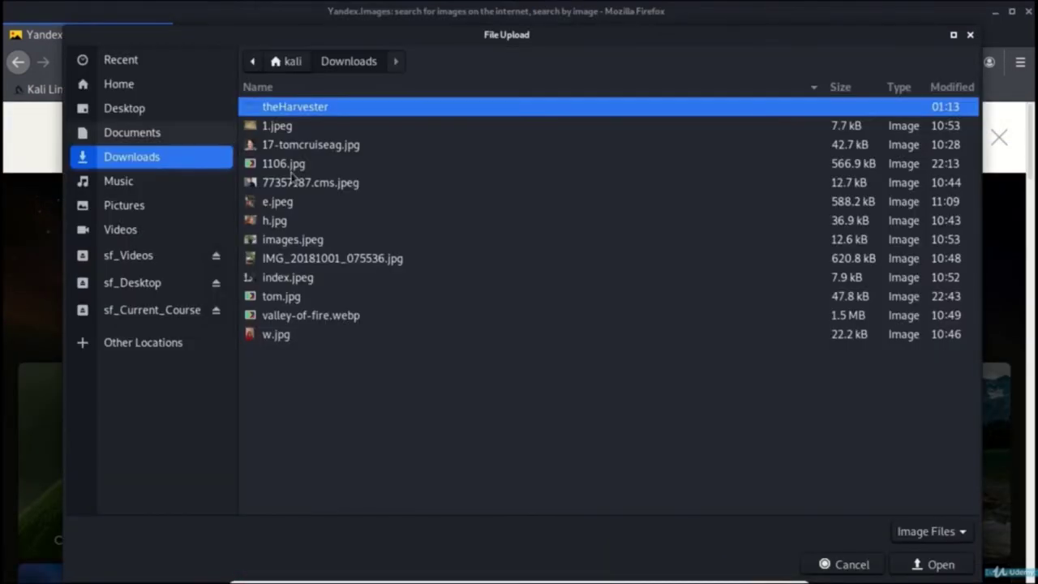
{"action": "type", "text": "tom"}
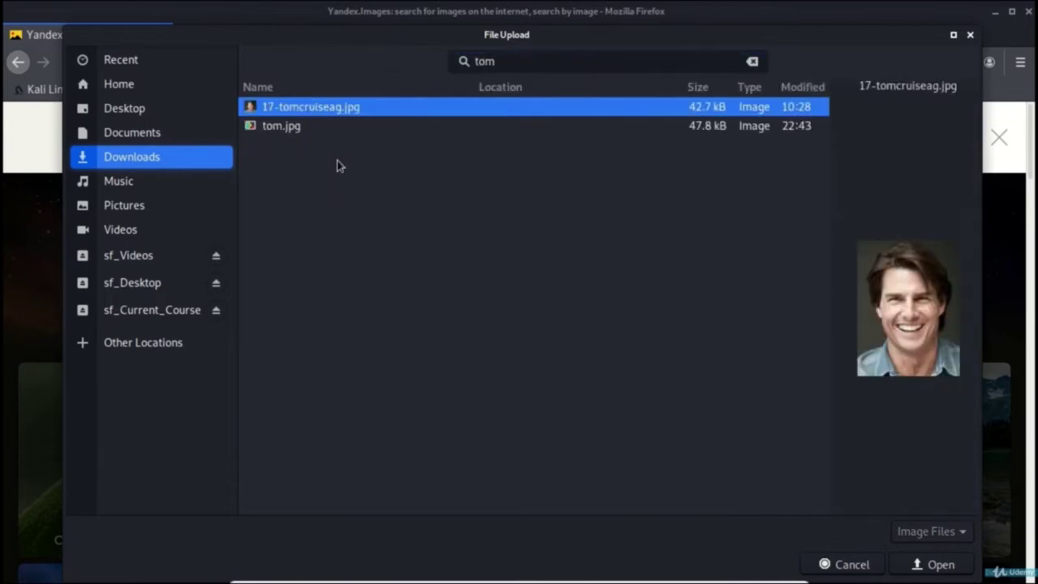
{"action": "key", "text": "Down"}
{"action": "key", "text": "Return"}
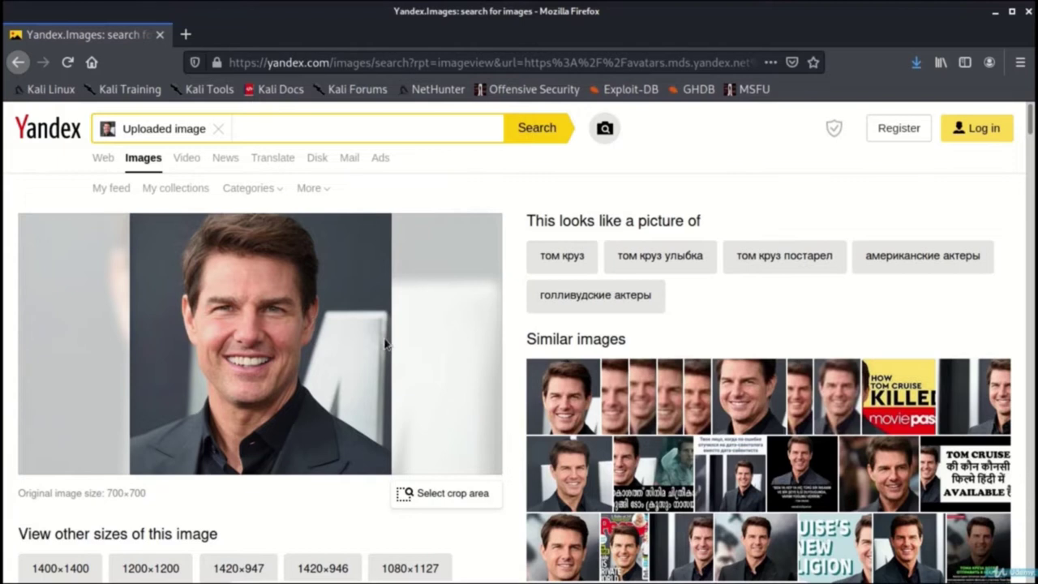
Scroll through the list of sites where the image is displayed
{"action": "scroll", "coordinate": [356, 364], "scroll_direction": "down", "scroll_amount": 1}
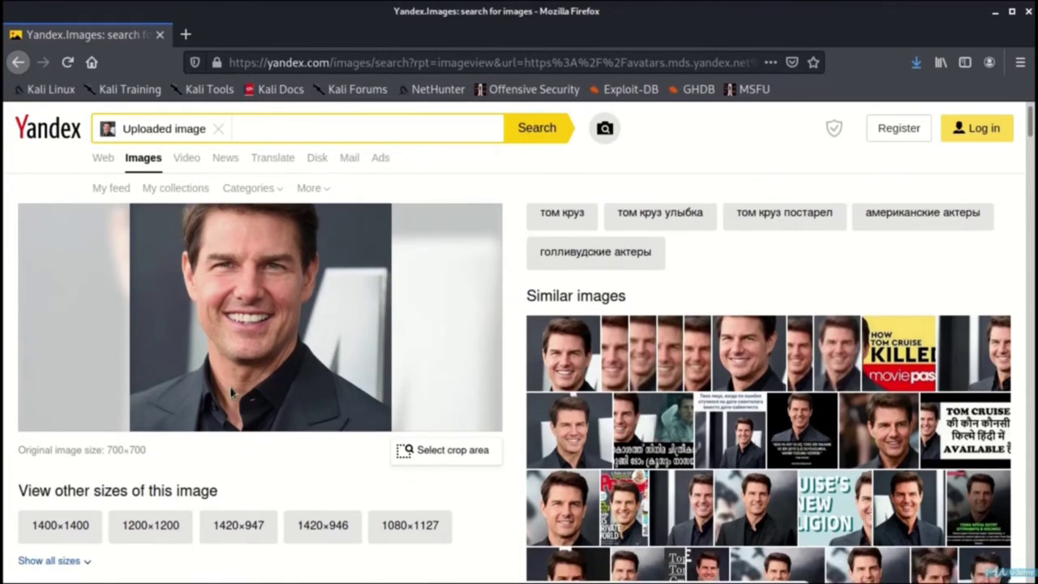
{"action": "scroll", "coordinate": [231, 392], "scroll_direction": "down", "scroll_amount": 5}
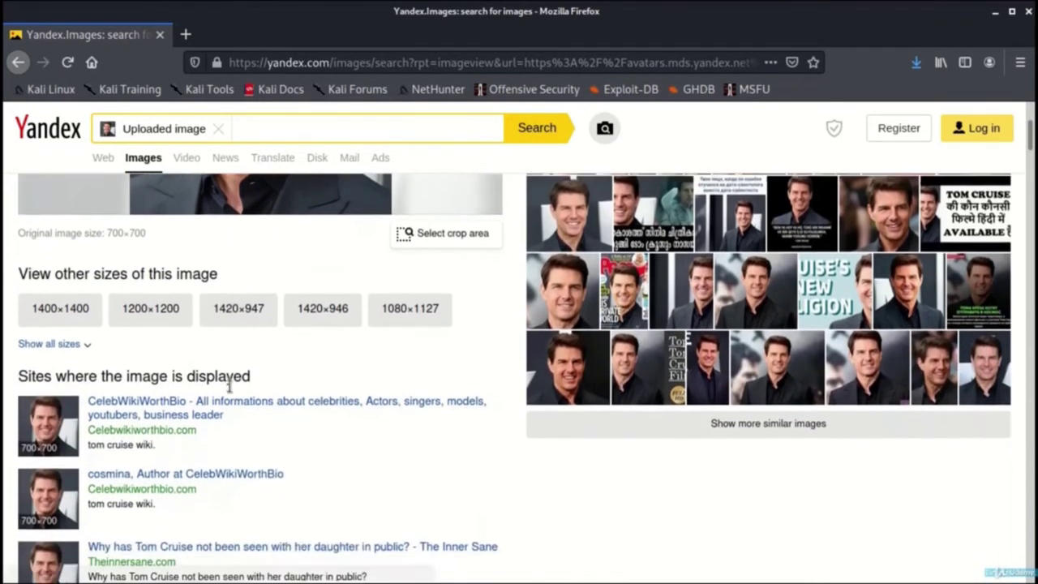
{"action": "scroll", "coordinate": [230, 387], "scroll_direction": "down", "scroll_amount": 3}
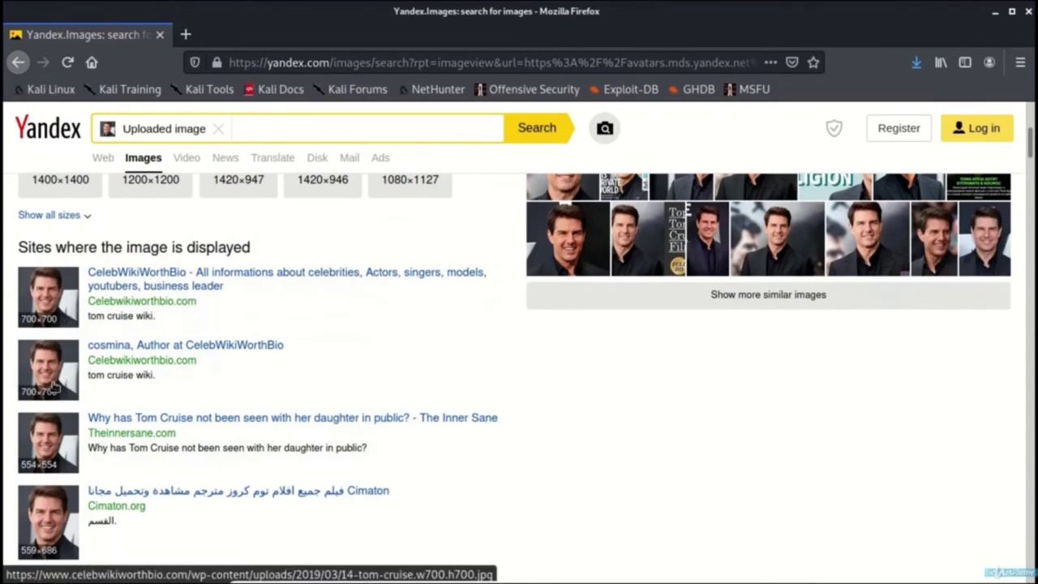
{"action": "scroll", "coordinate": [54, 387], "scroll_direction": "down", "scroll_amount": 3}
{"action": "scroll", "coordinate": [44, 420], "scroll_direction": "down", "scroll_amount": 7}
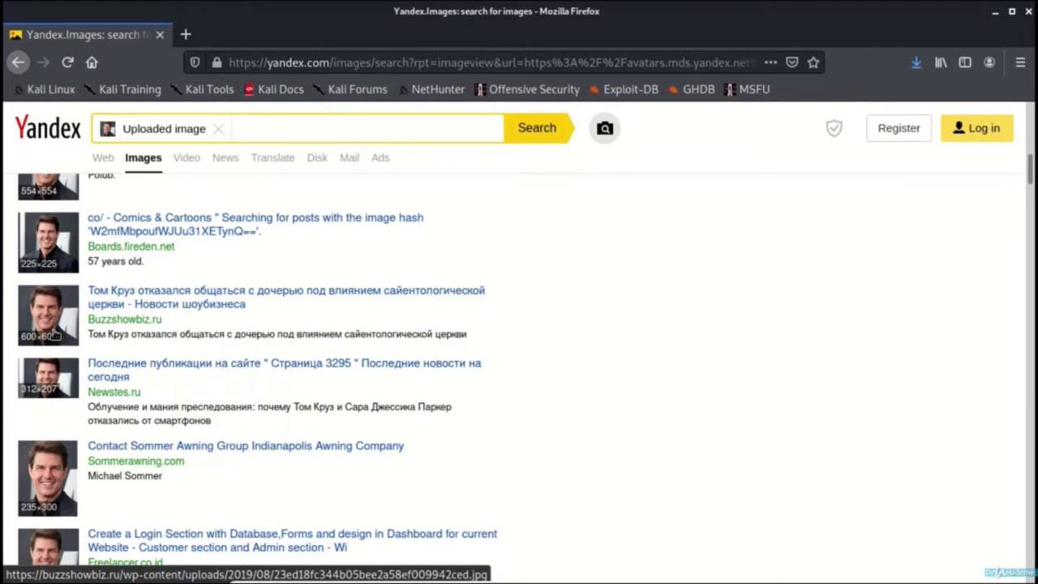
{"action": "scroll", "coordinate": [133, 474], "scroll_direction": "down", "scroll_amount": 20}
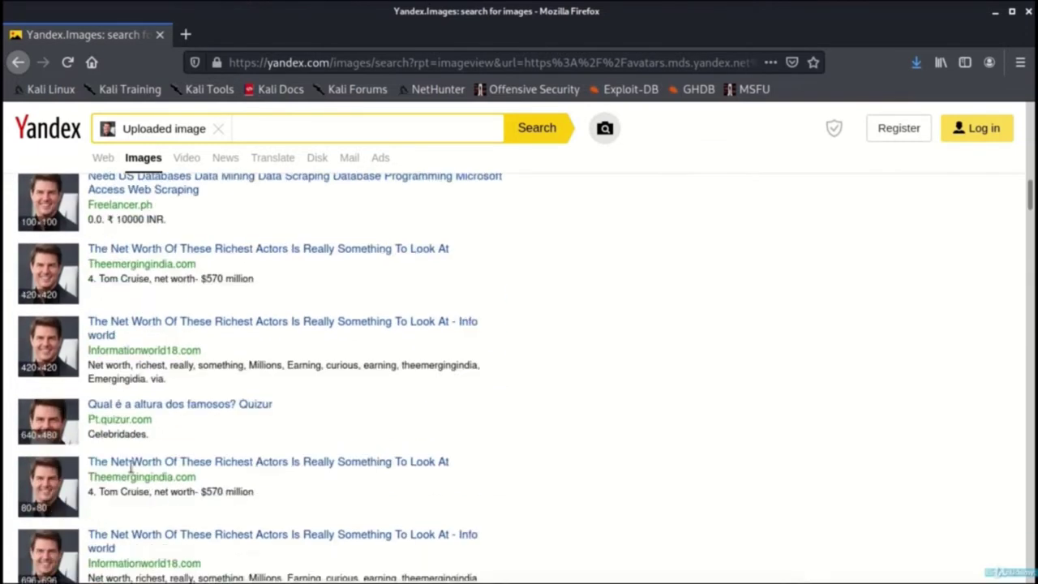
{"action": "scroll", "coordinate": [121, 462], "scroll_direction": "down", "scroll_amount": 15}
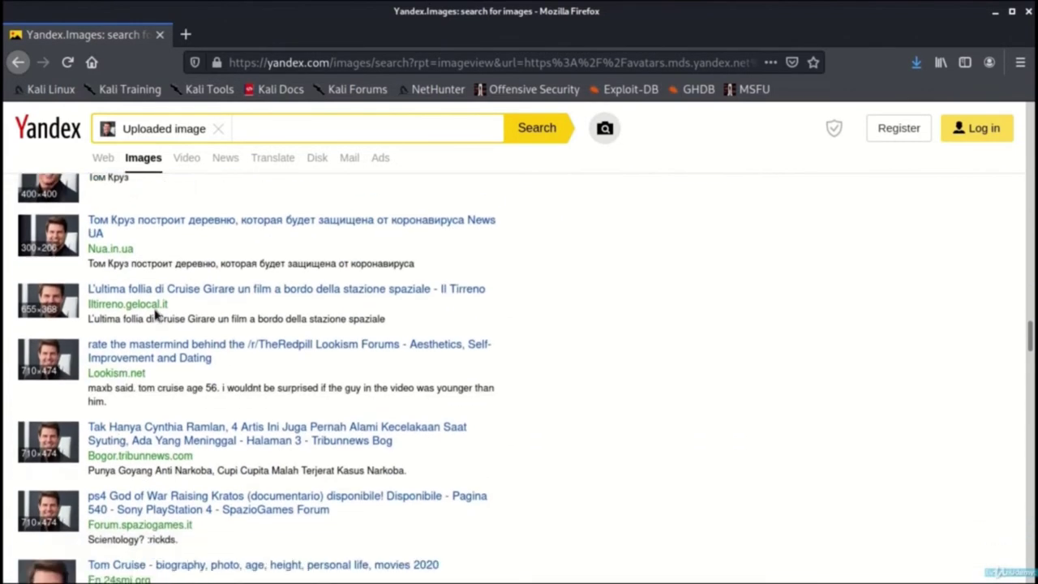
{"action": "scroll", "coordinate": [505, 412], "scroll_direction": "up", "scroll_amount": 20}
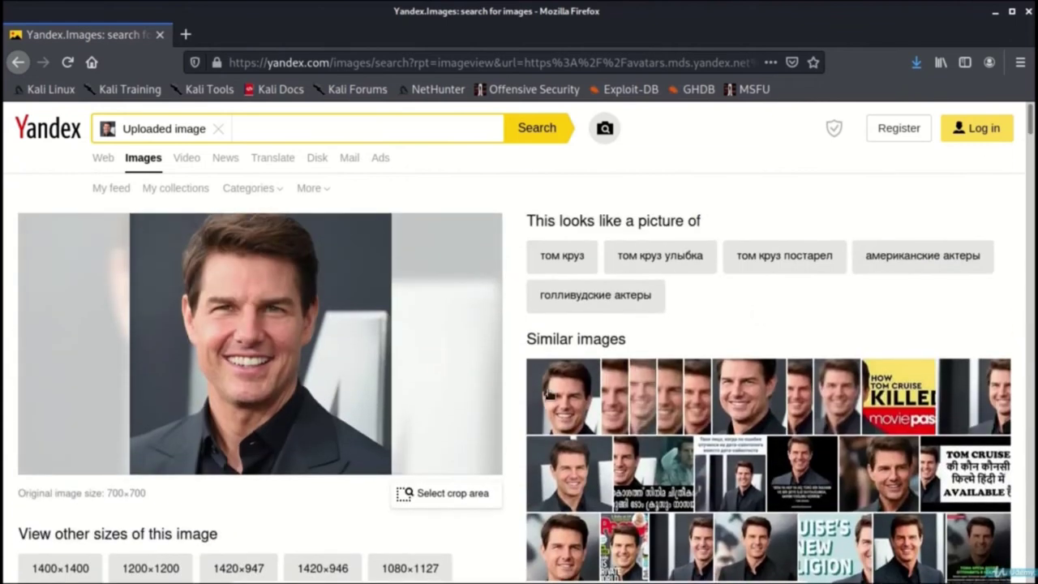
{"action": "scroll", "coordinate": [506, 411], "scroll_direction": "down", "scroll_amount": 2}
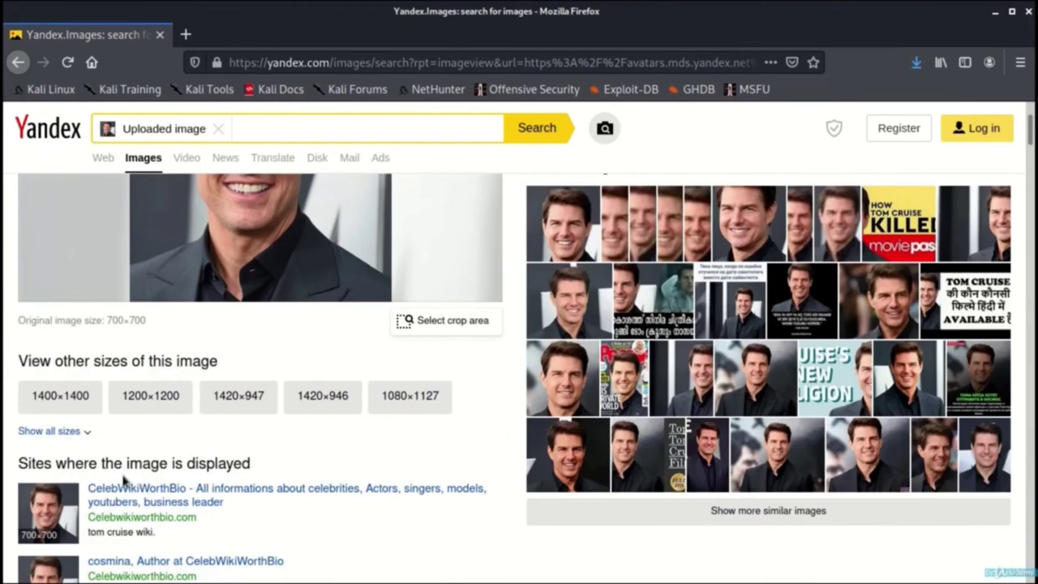
Expand all other sizes and mark the Medium and Small size groups
{"action": "left_click", "coordinate": [81, 432]}
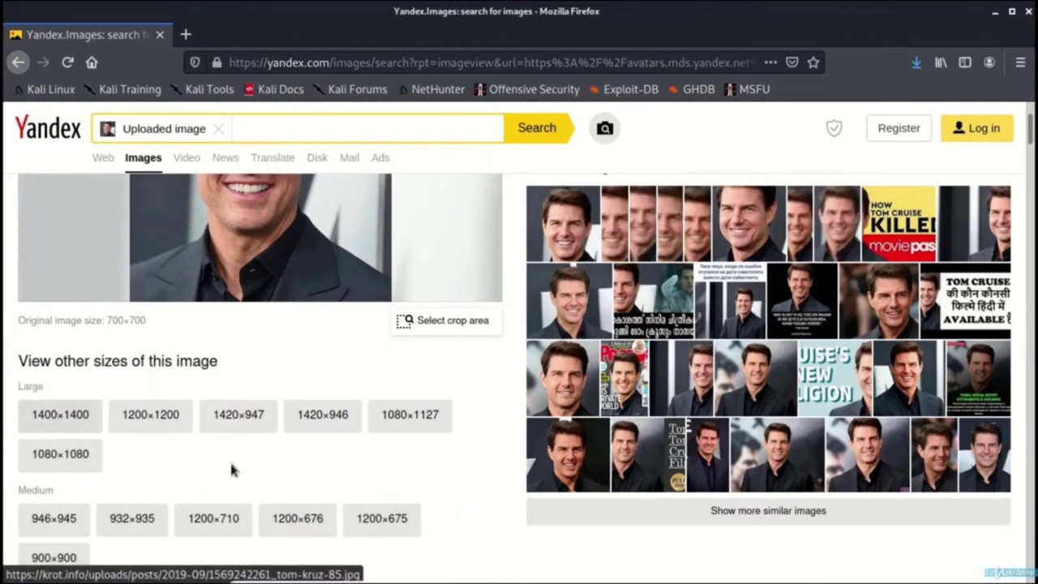
{"action": "scroll", "coordinate": [248, 471], "scroll_direction": "down", "scroll_amount": 1}
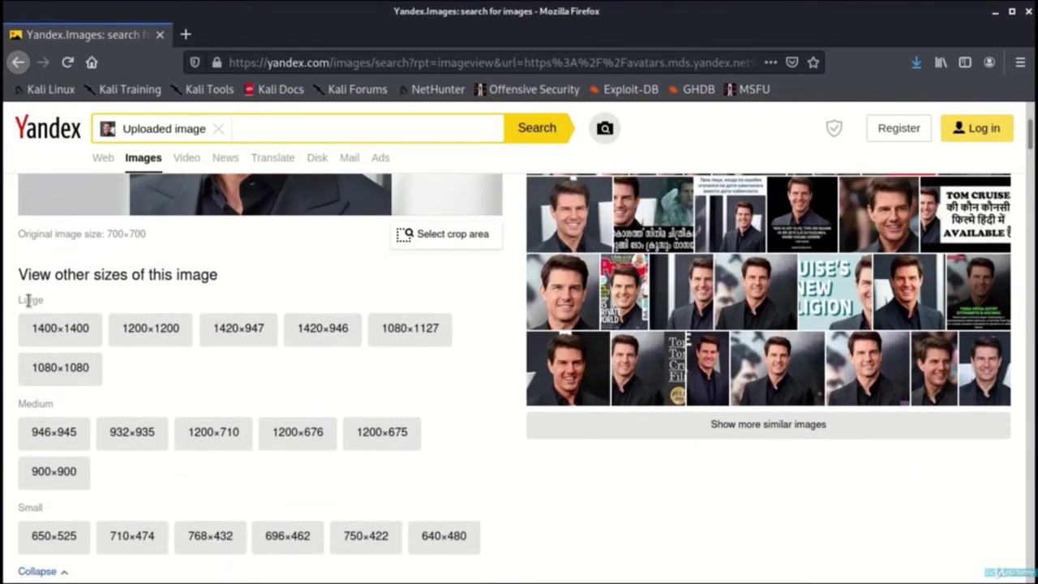
{"action": "double_click", "coordinate": [35, 403]}
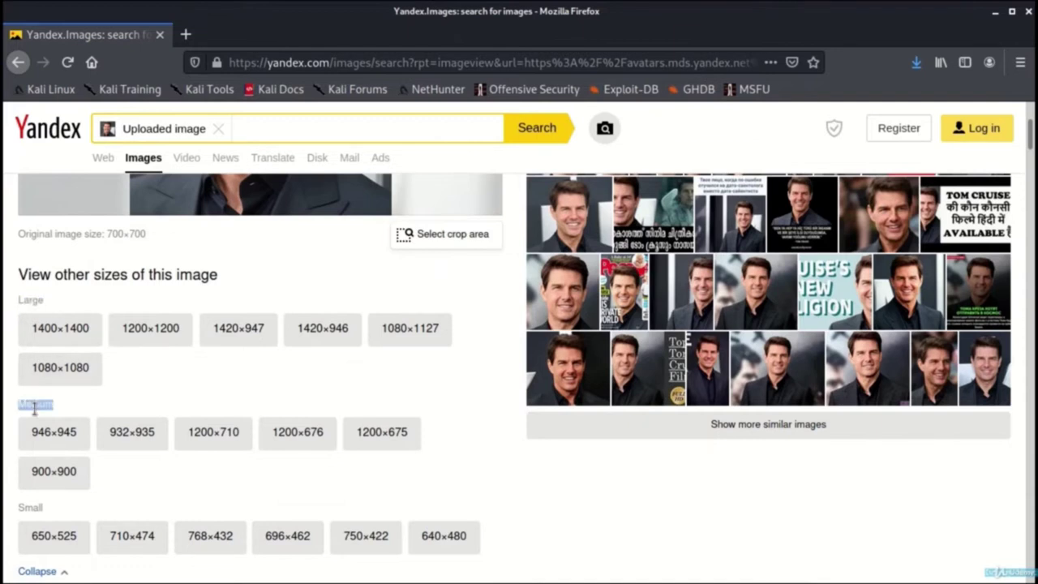
{"action": "double_click", "coordinate": [32, 506]}
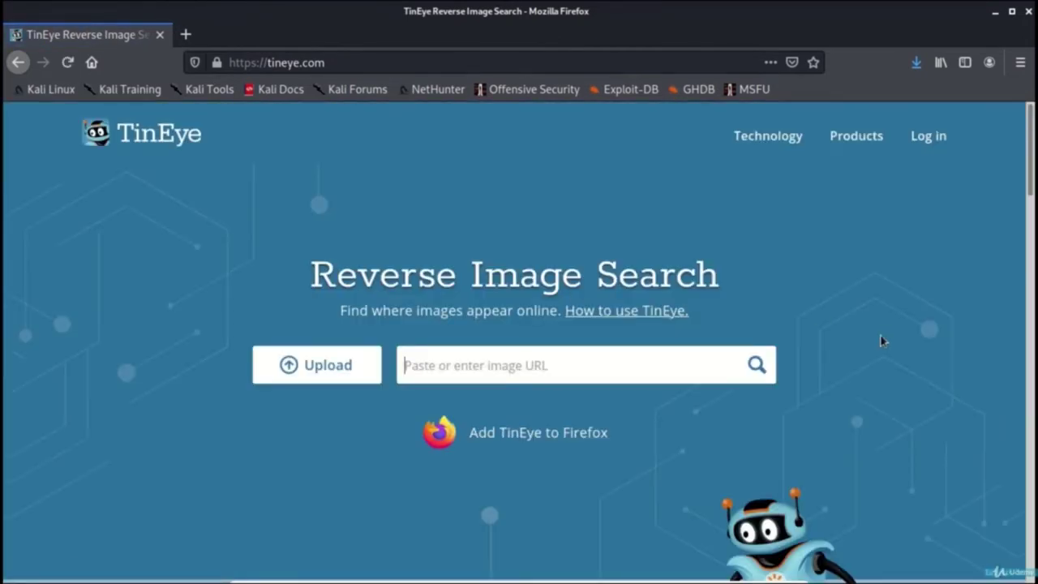
Upload 1106.jpg to TinEye and highlight the 635 results count
{"action": "left_click", "coordinate": [352, 375]}
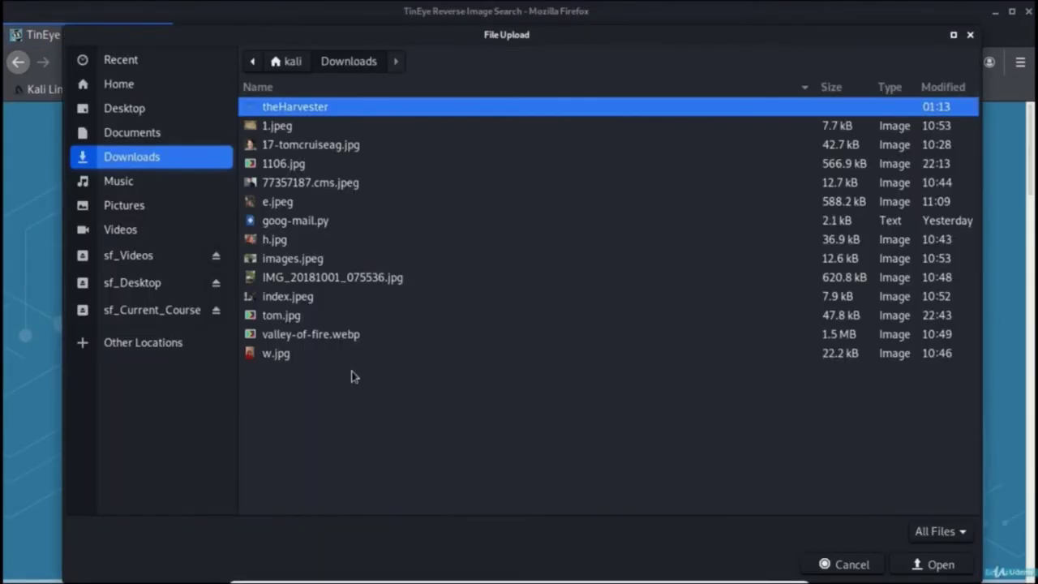
{"action": "double_click", "coordinate": [299, 165]}
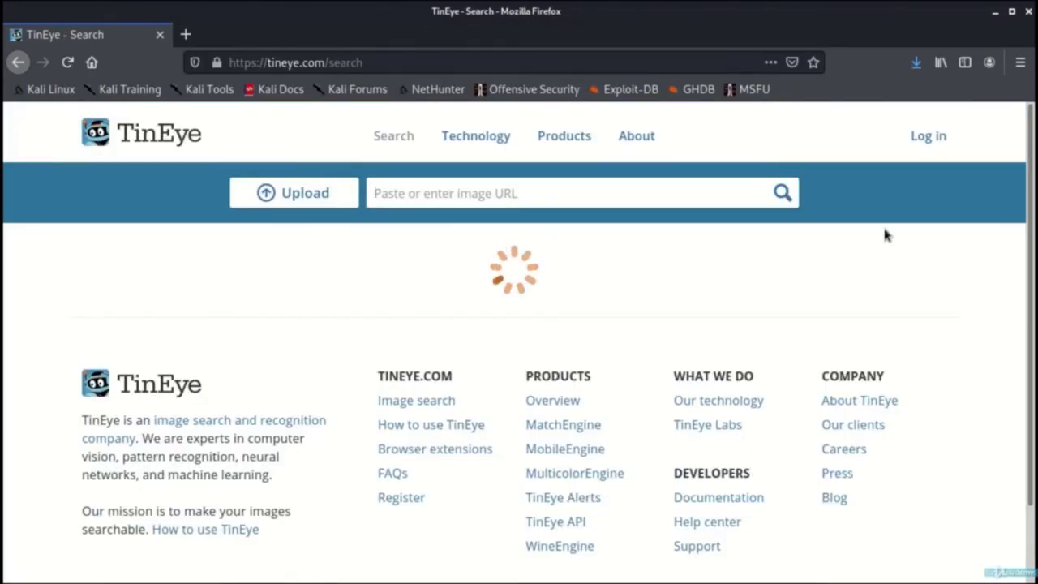
{"action": "left_click_drag", "start_coordinate": [233, 250], "coordinate": [327, 251]}
{"action": "left_click_drag", "start_coordinate": [233, 268], "coordinate": [640, 299]}
Go to the second page of TinEye matches
{"action": "scroll", "coordinate": [640, 299], "scroll_direction": "down", "scroll_amount": 5}
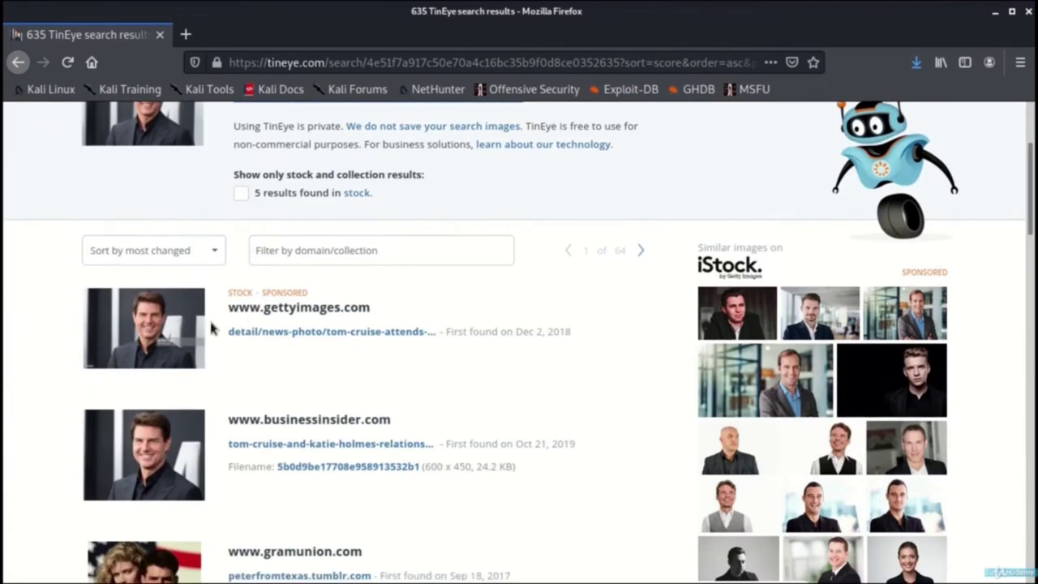
{"action": "scroll", "coordinate": [337, 386], "scroll_direction": "down", "scroll_amount": 20}
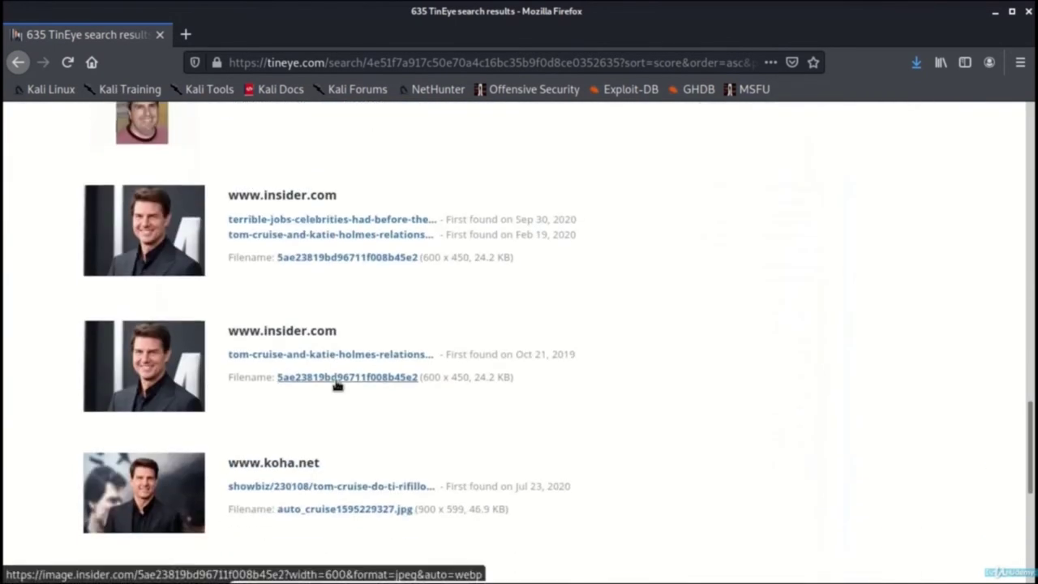
{"action": "left_click", "coordinate": [325, 196]}
{"action": "scroll", "coordinate": [505, 346], "scroll_direction": "up", "scroll_amount": 3}
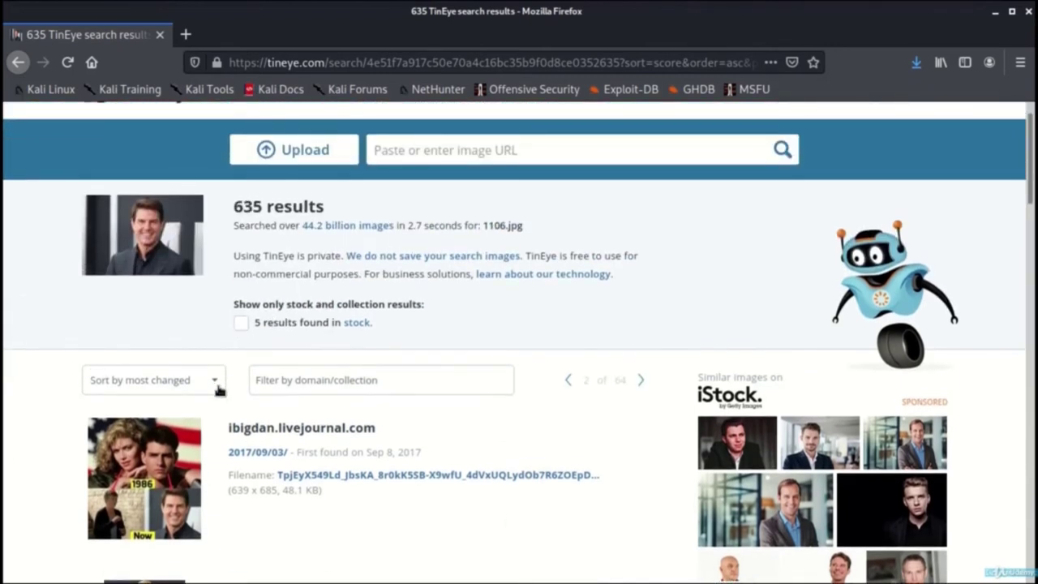
Sort the matches by best match, return to page 2, and reopen the sort options
{"action": "left_click", "coordinate": [216, 381]}
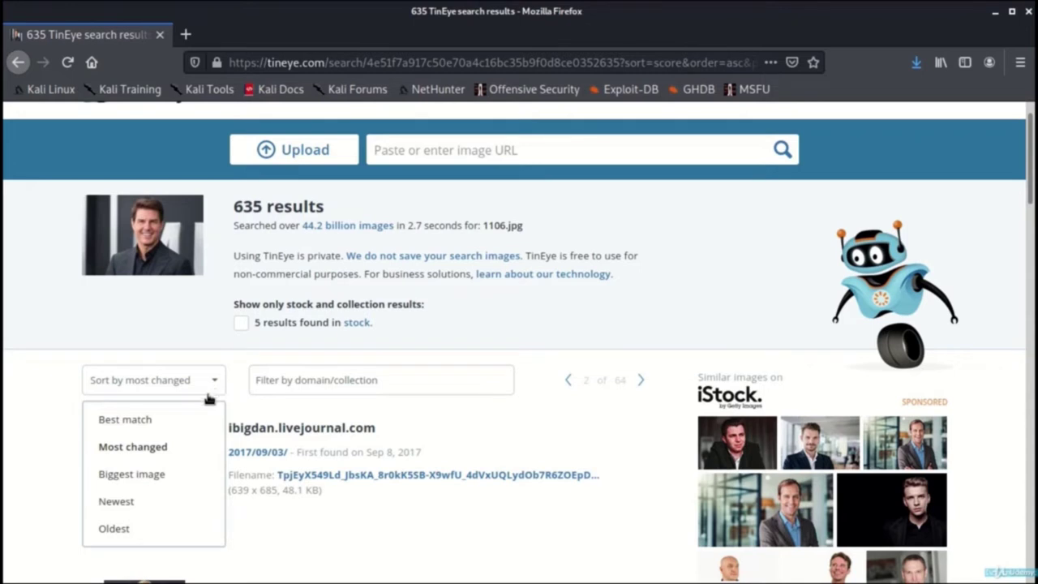
{"action": "left_click", "coordinate": [174, 419]}
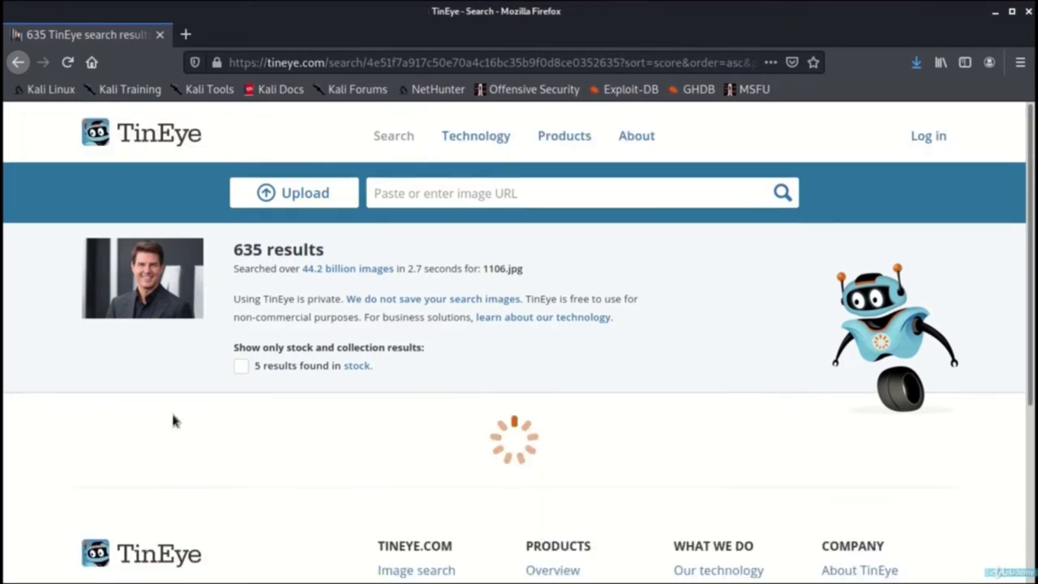
{"action": "scroll", "coordinate": [614, 327], "scroll_direction": "down", "scroll_amount": 10}
{"action": "scroll", "coordinate": [610, 318], "scroll_direction": "down", "scroll_amount": 10}
{"action": "left_click", "coordinate": [330, 277]}
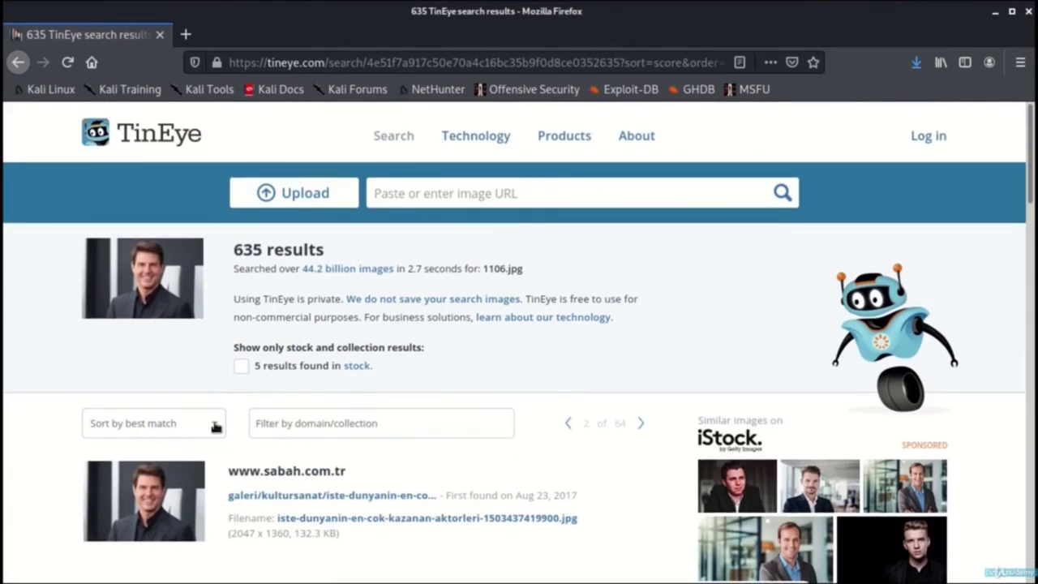
{"action": "left_click", "coordinate": [216, 423]}
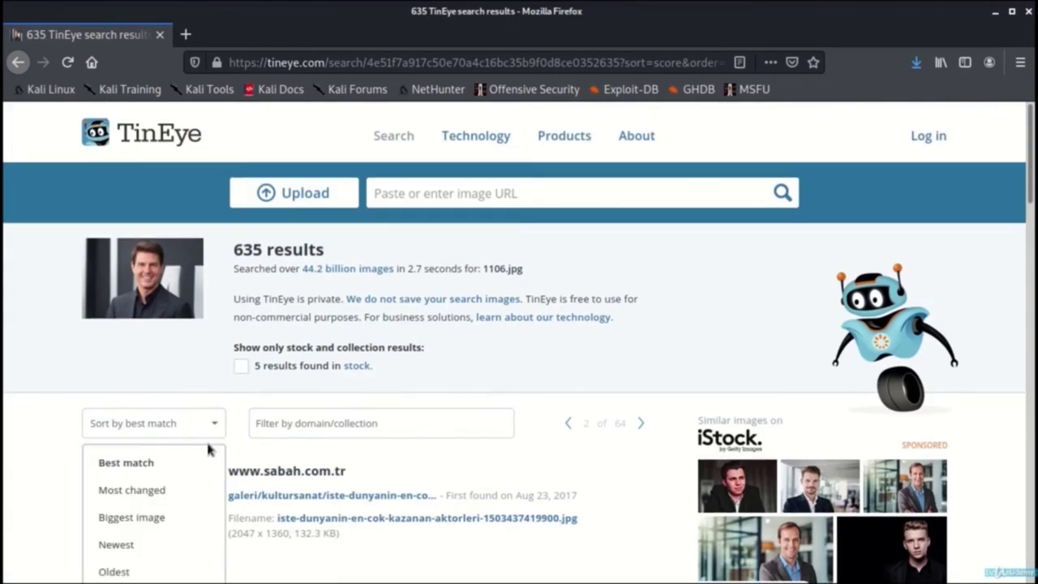
Re-sort the TinEye matches oldest first and scroll through their first-found dates
{"action": "scroll", "coordinate": [166, 517], "scroll_direction": "down", "scroll_amount": 1}
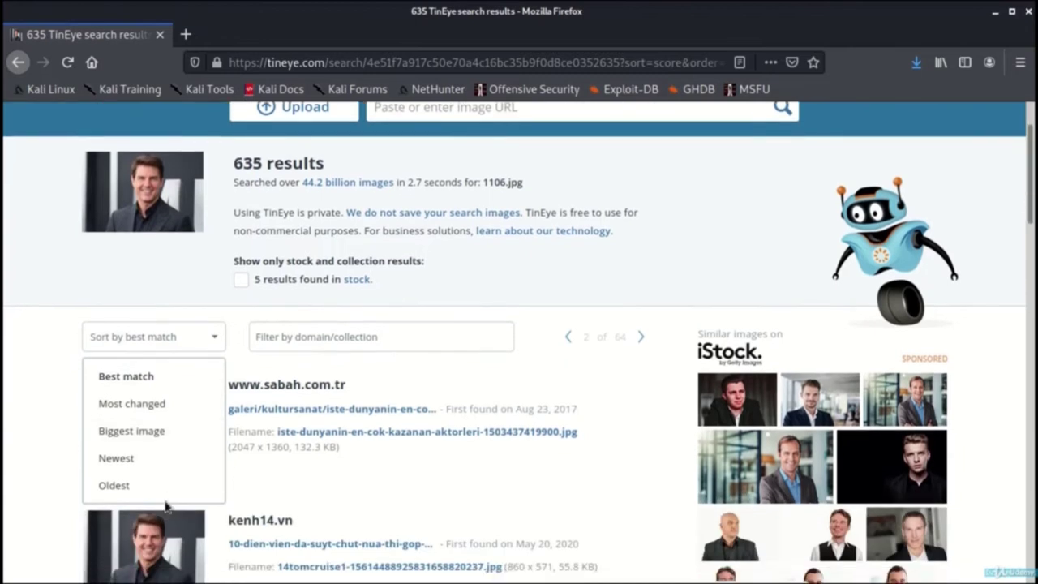
{"action": "left_click", "coordinate": [114, 485]}
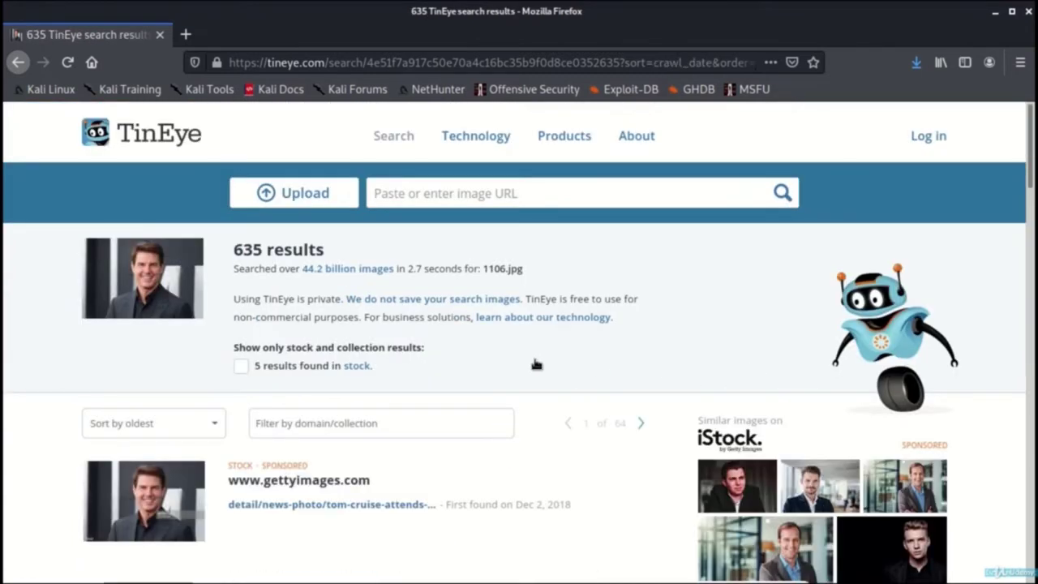
{"action": "scroll", "coordinate": [612, 373], "scroll_direction": "down", "scroll_amount": 2}
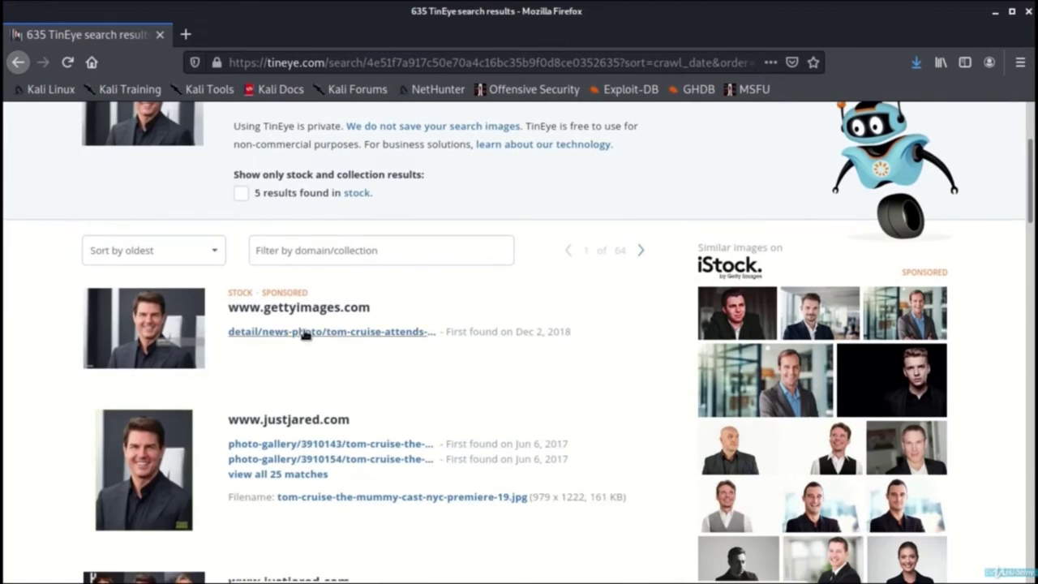
{"action": "scroll", "coordinate": [340, 413], "scroll_direction": "down", "scroll_amount": 1}
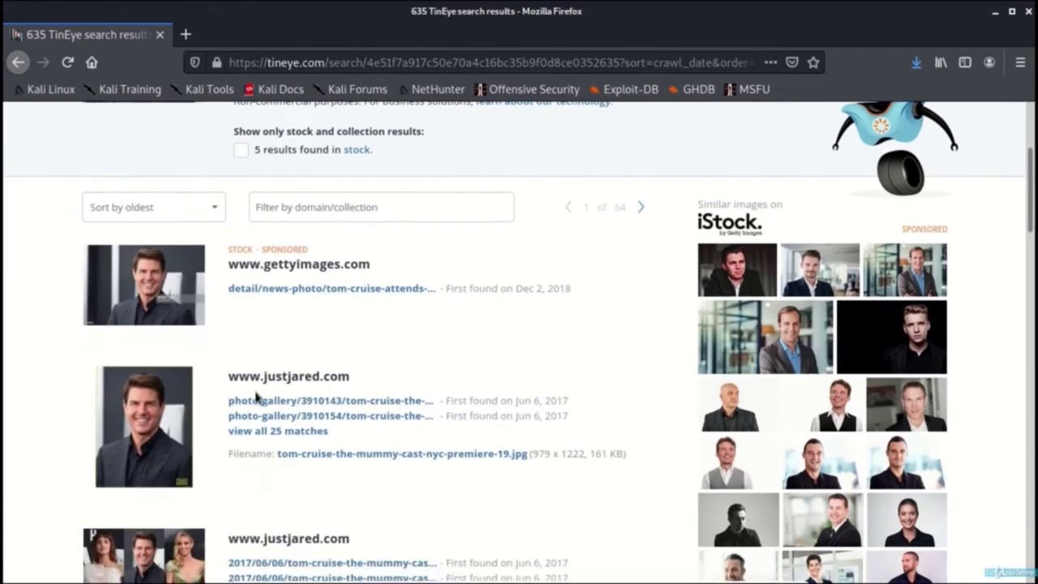
{"action": "left_click_drag", "start_coordinate": [509, 397], "coordinate": [592, 401]}
Highlight the Jun 7 and Jun 10, 2017 first-found dates, then open the desktop menu
{"action": "scroll", "coordinate": [592, 400], "scroll_direction": "down", "scroll_amount": 10}
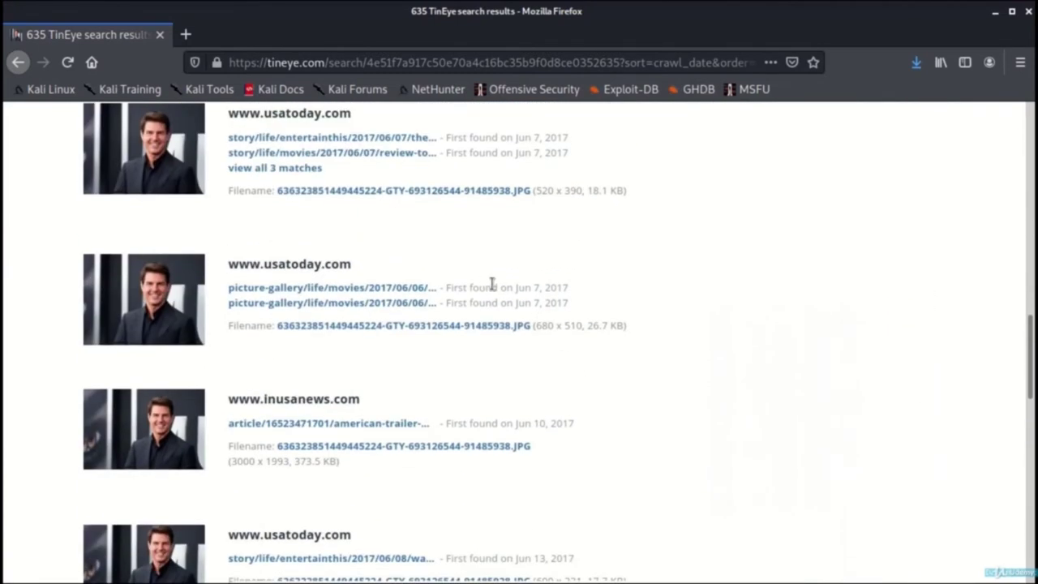
{"action": "left_click_drag", "start_coordinate": [516, 287], "coordinate": [598, 289]}
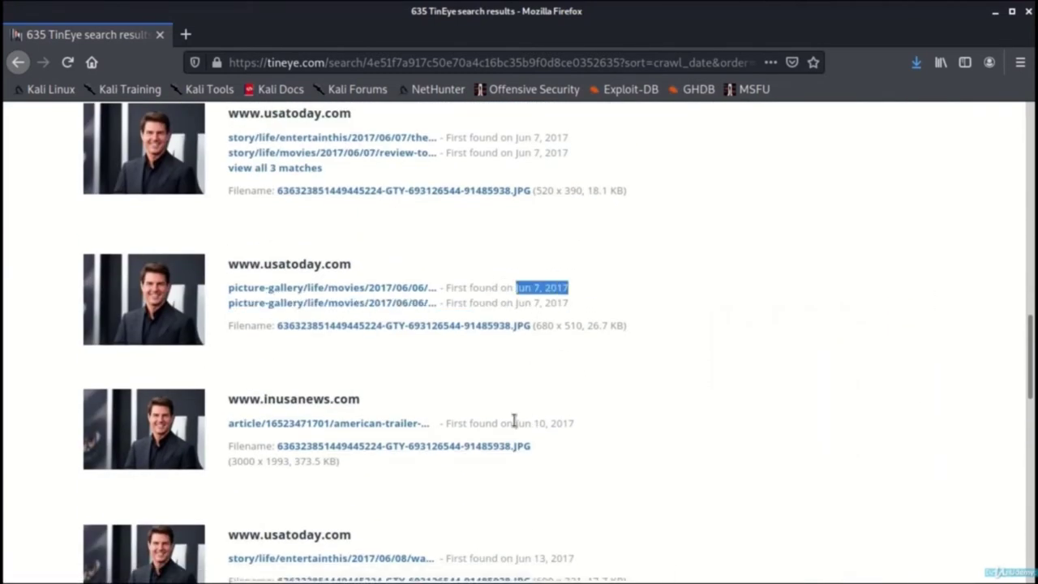
{"action": "left_click_drag", "start_coordinate": [515, 423], "coordinate": [587, 427]}
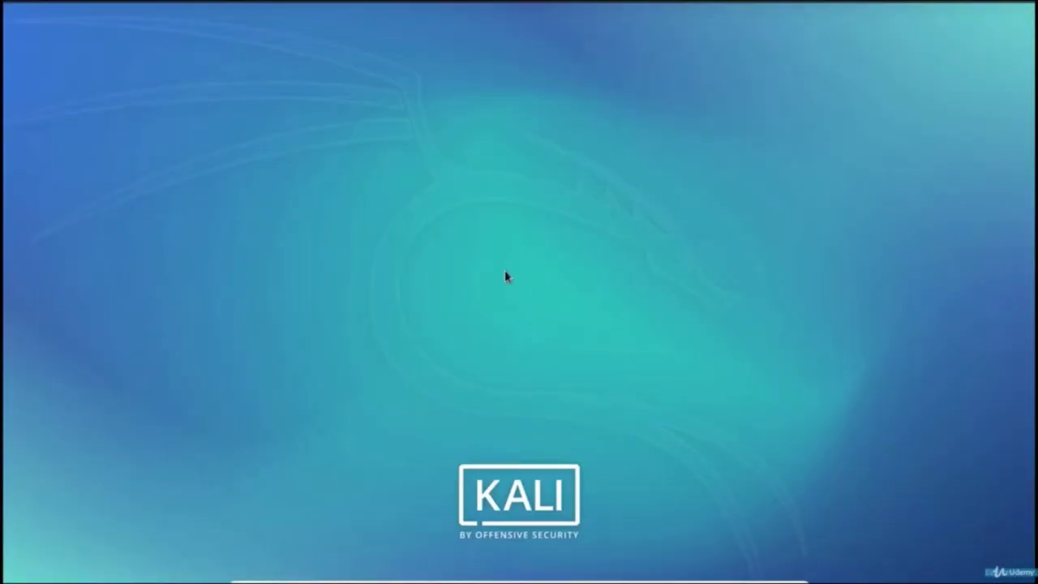
{"action": "right_click", "coordinate": [505, 271]}
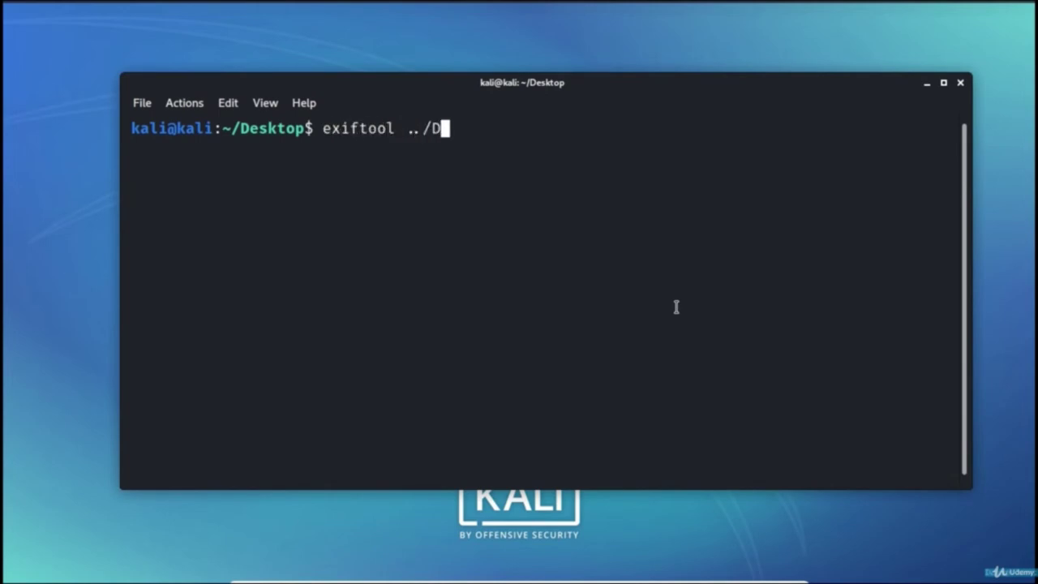
Run exiftool on ../Downloads/1106.jpg, completing the path with Tab
{"action": "key", "text": "Tab"}
{"action": "type", "text": "110"}
{"action": "key", "text": "Tab"}
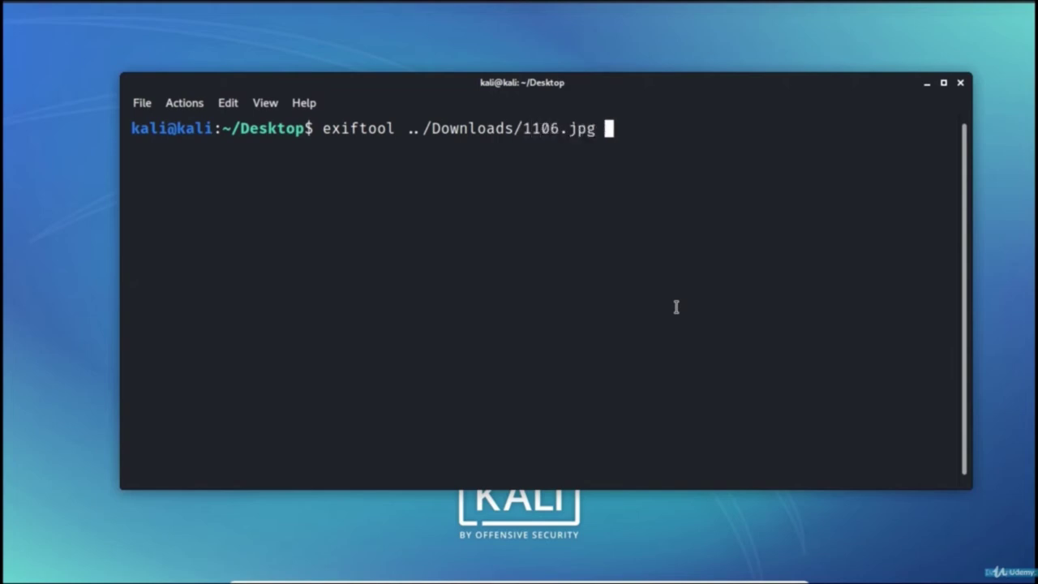
{"action": "key", "text": "Return"}
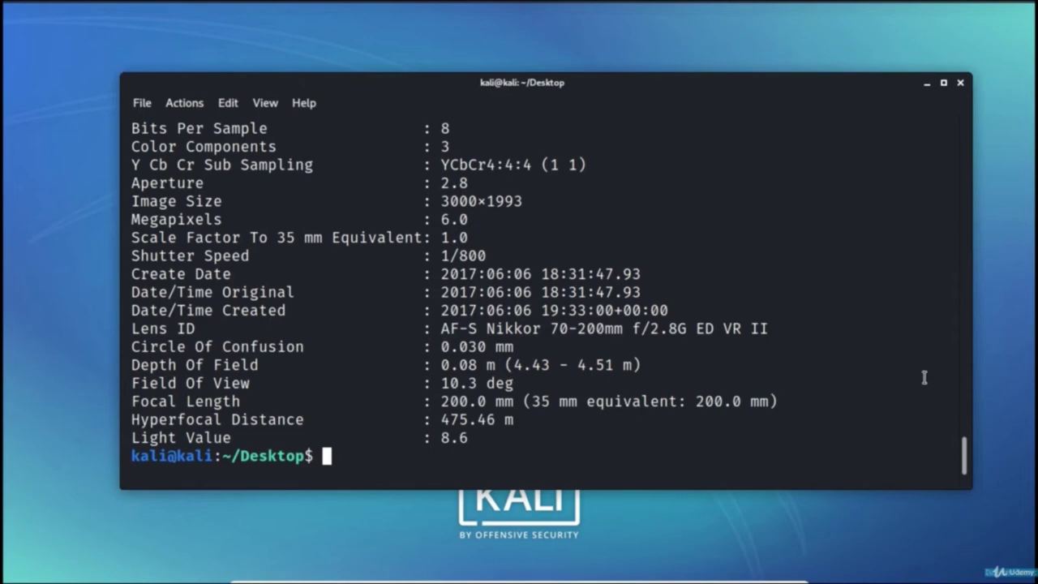
Highlight the File Name and the Image Description with its location and date
{"action": "left_click_drag", "start_coordinate": [962, 454], "coordinate": [949, 143]}
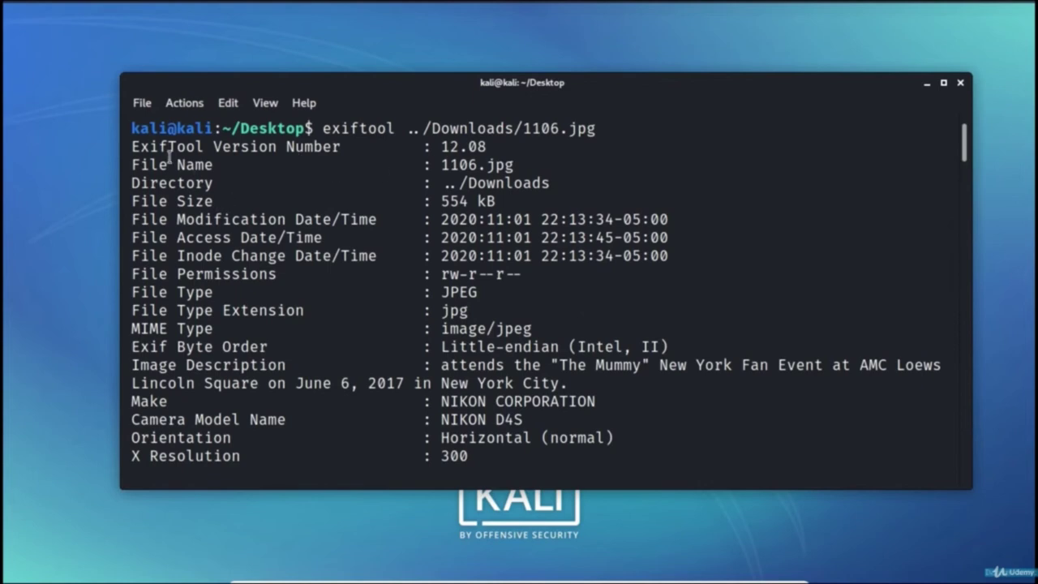
{"action": "left_click_drag", "start_coordinate": [167, 164], "coordinate": [171, 184]}
{"action": "left_click_drag", "start_coordinate": [128, 364], "coordinate": [280, 366]}
{"action": "left_click_drag", "start_coordinate": [442, 365], "coordinate": [947, 364]}
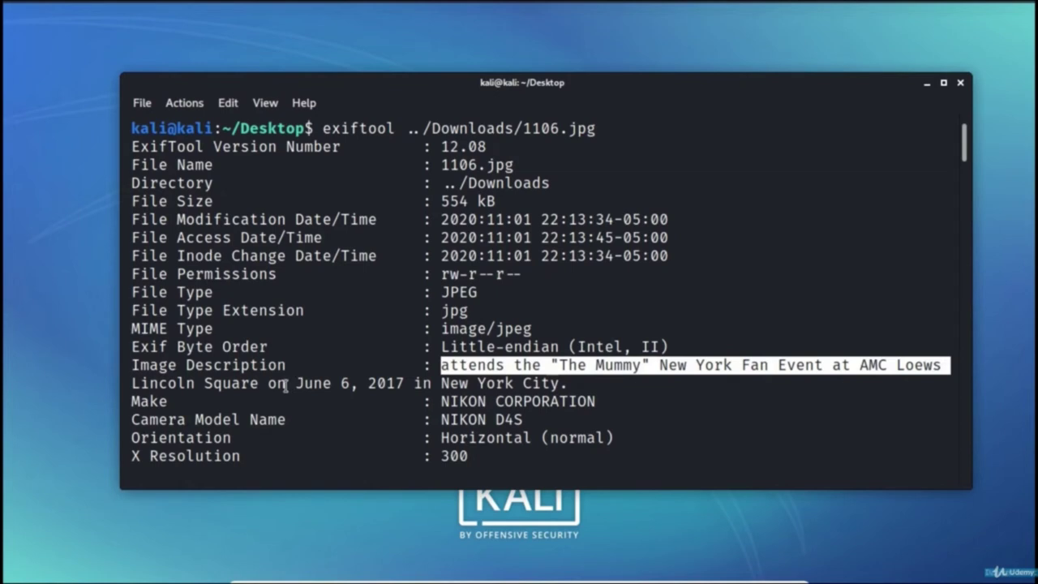
{"action": "left_click_drag", "start_coordinate": [134, 381], "coordinate": [569, 383]}
{"action": "left_click", "coordinate": [318, 394]}
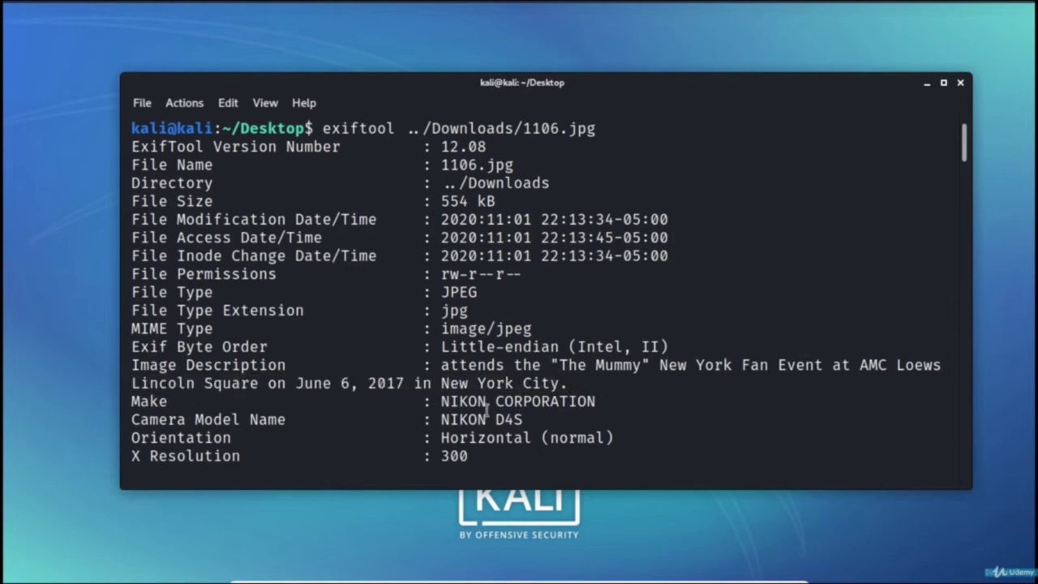
Highlight the NIKON camera maker and model, Photoshop software and Copyright lines
{"action": "left_click_drag", "start_coordinate": [444, 401], "coordinate": [601, 399]}
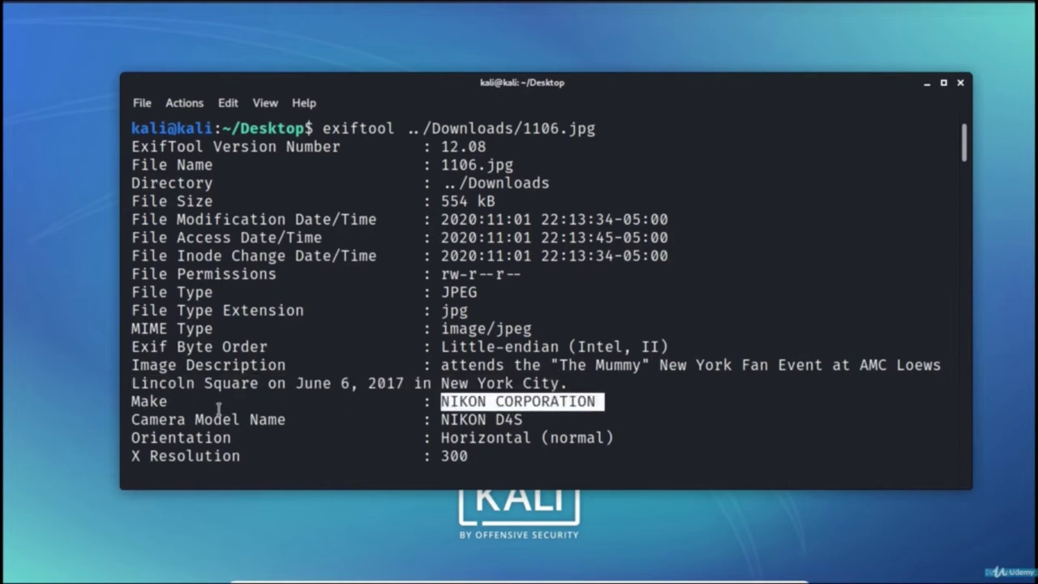
{"action": "triple_click", "coordinate": [193, 419]}
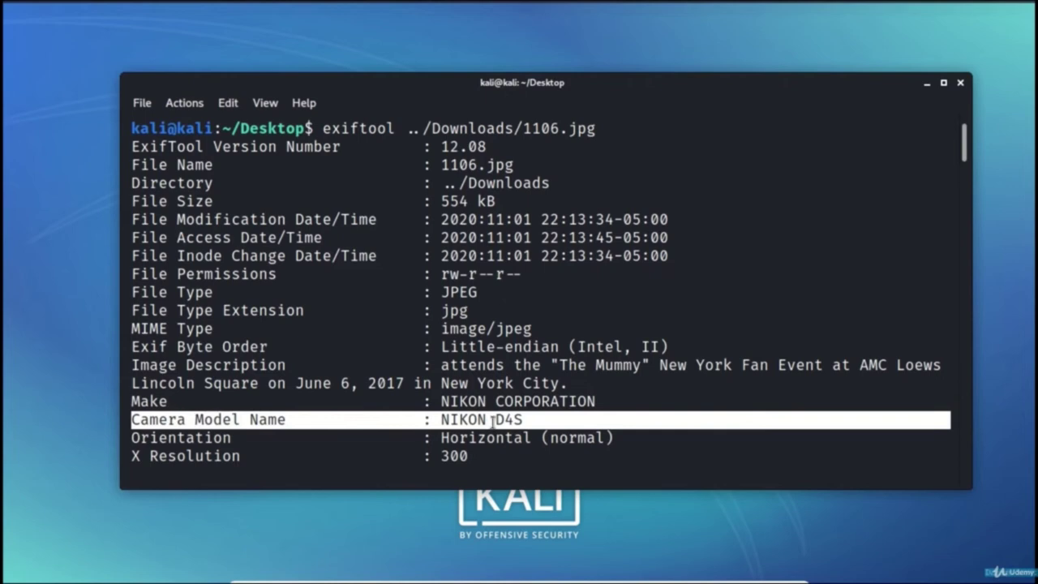
{"action": "scroll", "coordinate": [665, 453], "scroll_direction": "down", "scroll_amount": 1}
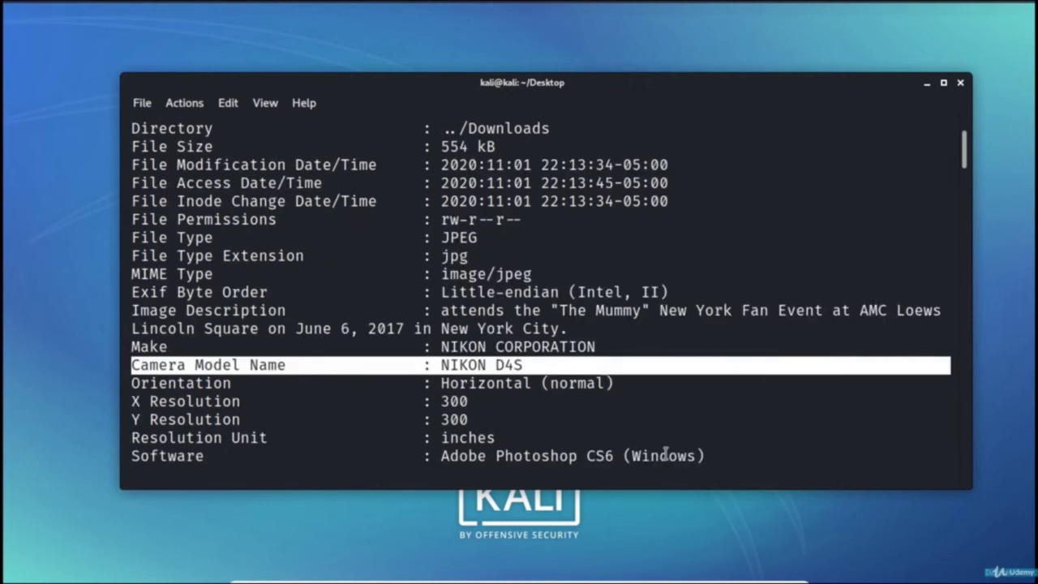
{"action": "scroll", "coordinate": [665, 453], "scroll_direction": "down", "scroll_amount": 1}
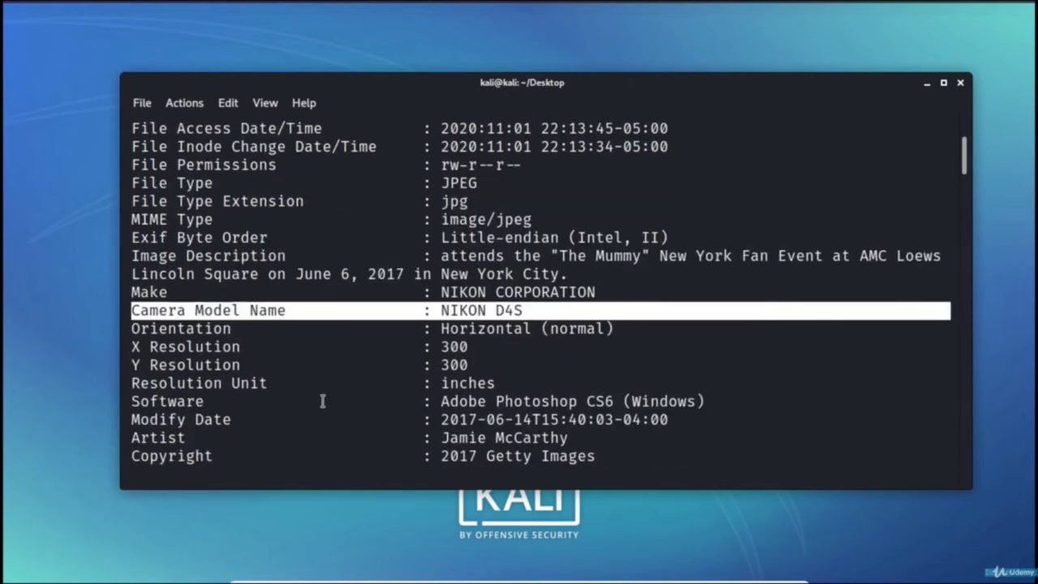
{"action": "triple_click", "coordinate": [482, 402]}
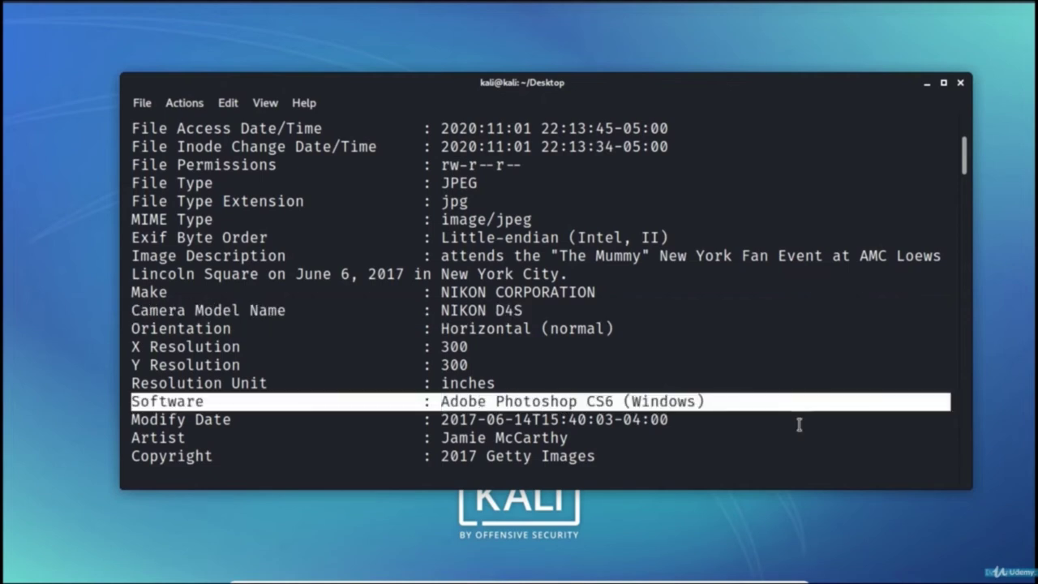
{"action": "triple_click", "coordinate": [417, 456]}
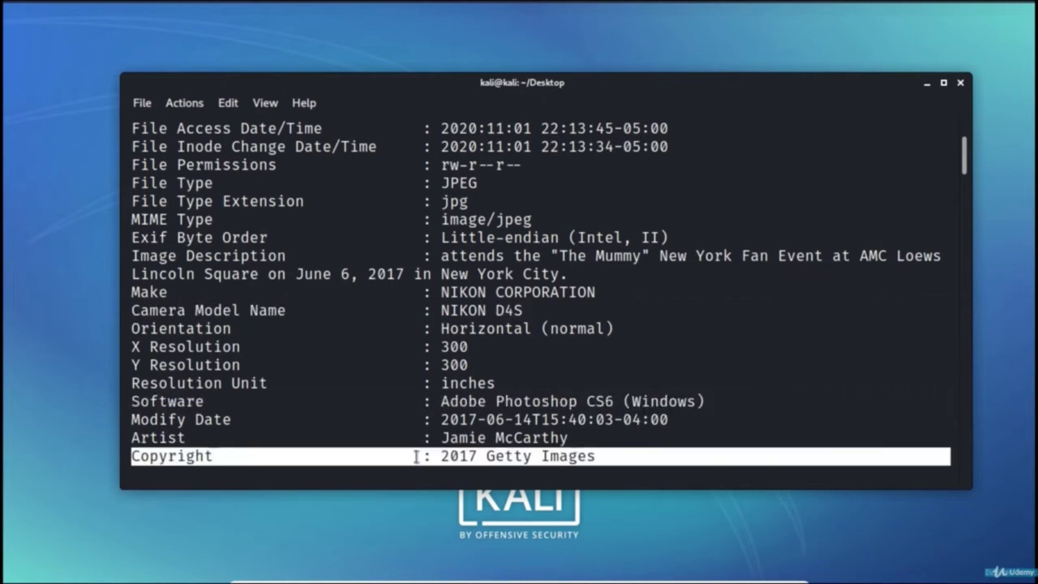
{"action": "scroll", "coordinate": [688, 403], "scroll_direction": "down", "scroll_amount": 2}
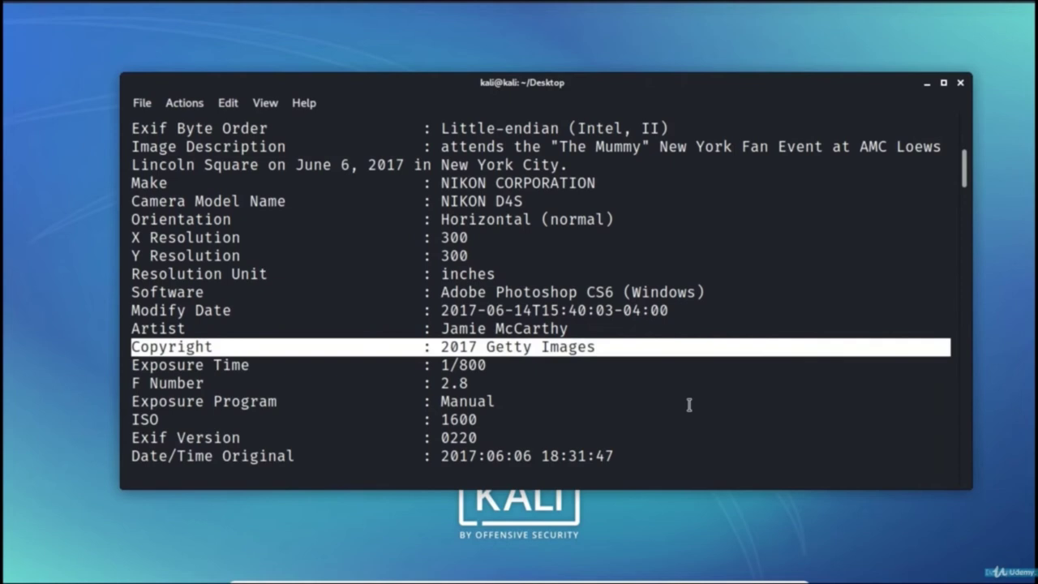
{"action": "triple_click", "coordinate": [377, 364]}
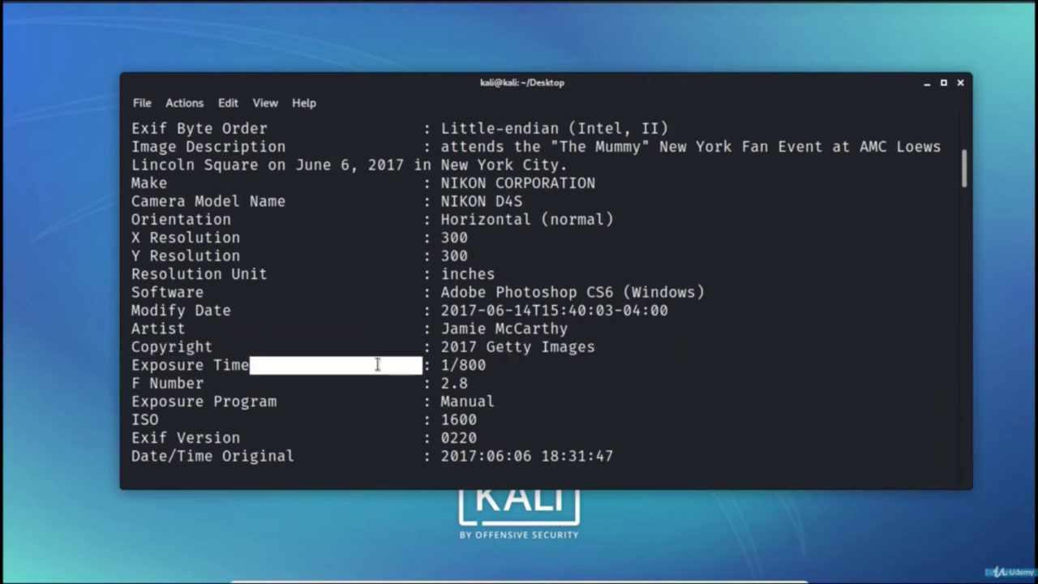
{"action": "triple_click", "coordinate": [375, 455]}
{"action": "scroll", "coordinate": [398, 433], "scroll_direction": "down", "scroll_amount": 3}
{"action": "scroll", "coordinate": [548, 448], "scroll_direction": "down", "scroll_amount": 2}
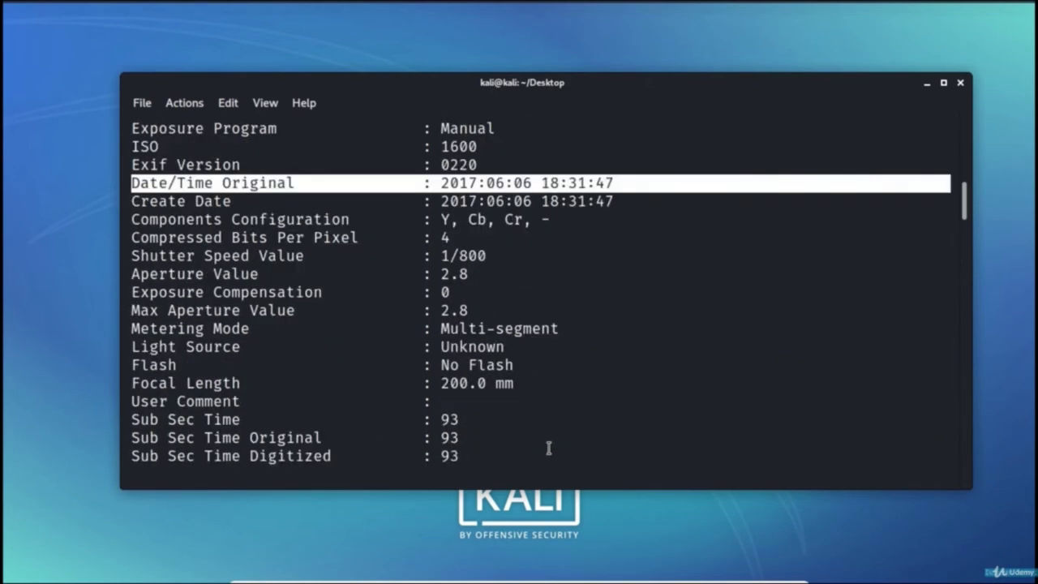
{"action": "scroll", "coordinate": [503, 427], "scroll_direction": "down", "scroll_amount": 3}
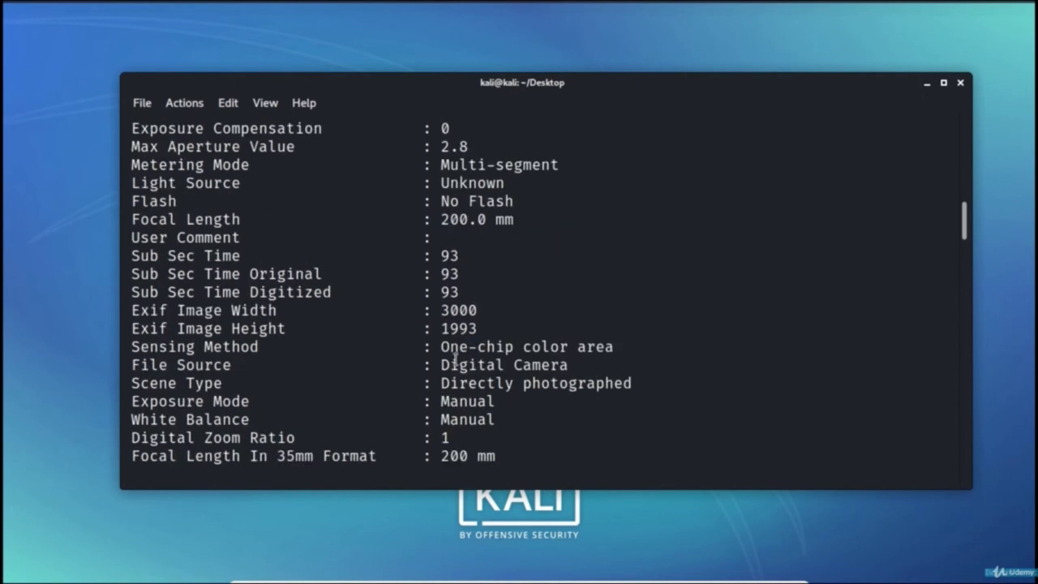
{"action": "triple_click", "coordinate": [454, 359]}
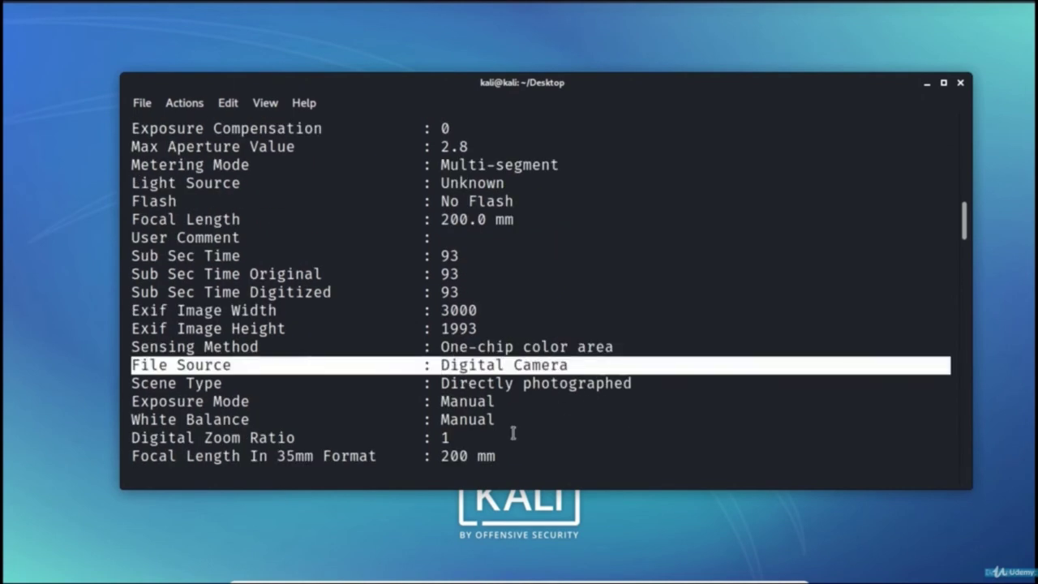
{"action": "triple_click", "coordinate": [454, 403]}
{"action": "scroll", "coordinate": [437, 386], "scroll_direction": "down", "scroll_amount": 1}
{"action": "double_click", "coordinate": [437, 384]}
{"action": "triple_click", "coordinate": [437, 384]}
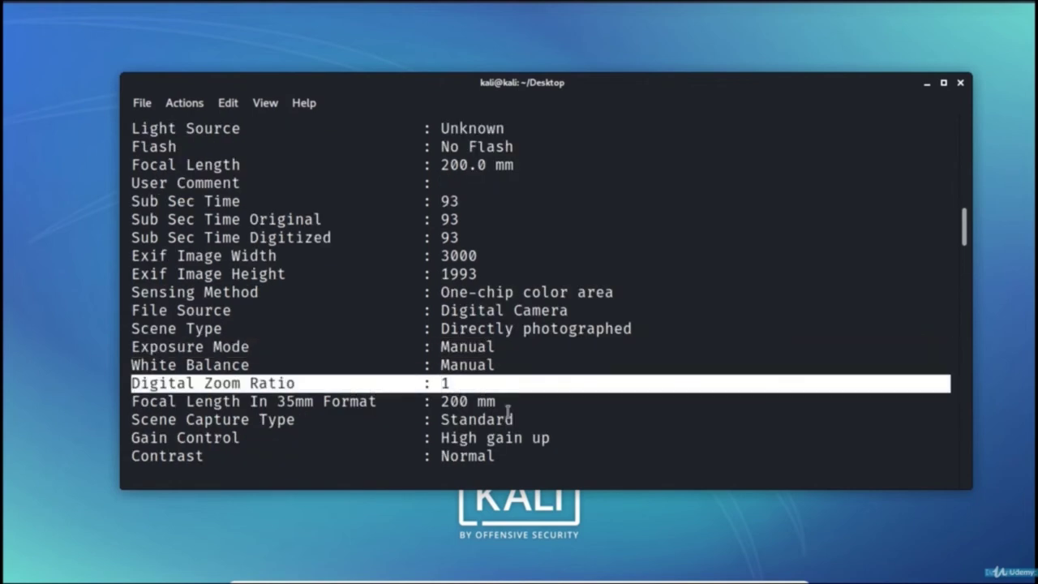
{"action": "scroll", "coordinate": [507, 413], "scroll_direction": "down", "scroll_amount": 3}
{"action": "triple_click", "coordinate": [262, 365]}
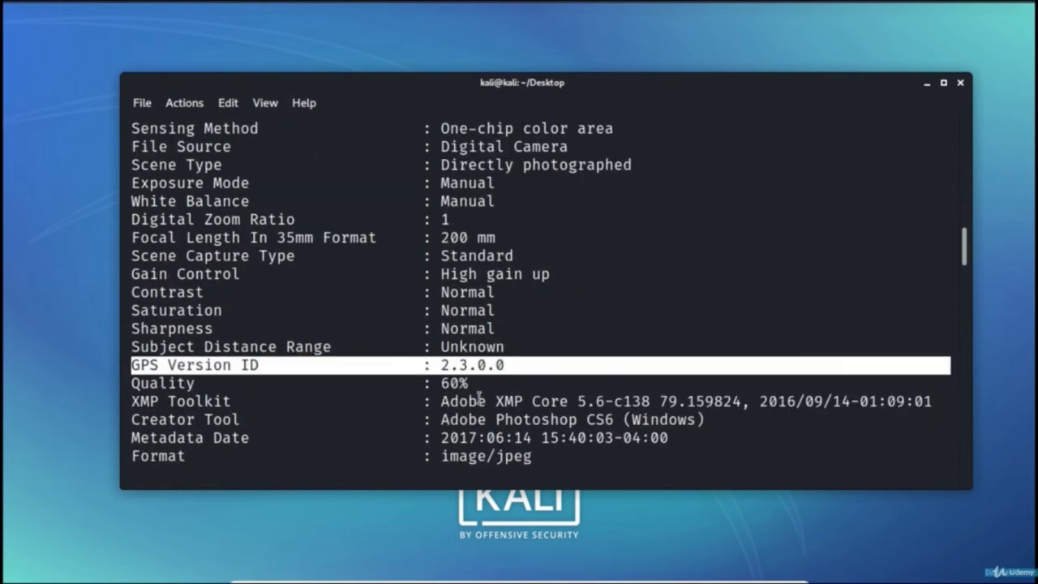
{"action": "scroll", "coordinate": [485, 424], "scroll_direction": "down", "scroll_amount": 2}
{"action": "triple_click", "coordinate": [478, 437]}
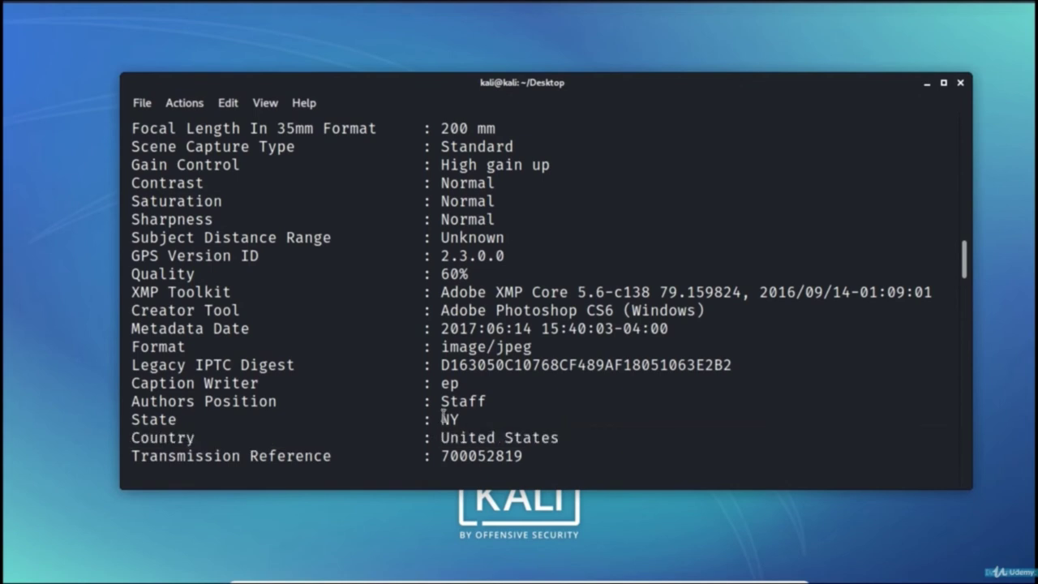
{"action": "triple_click", "coordinate": [443, 417]}
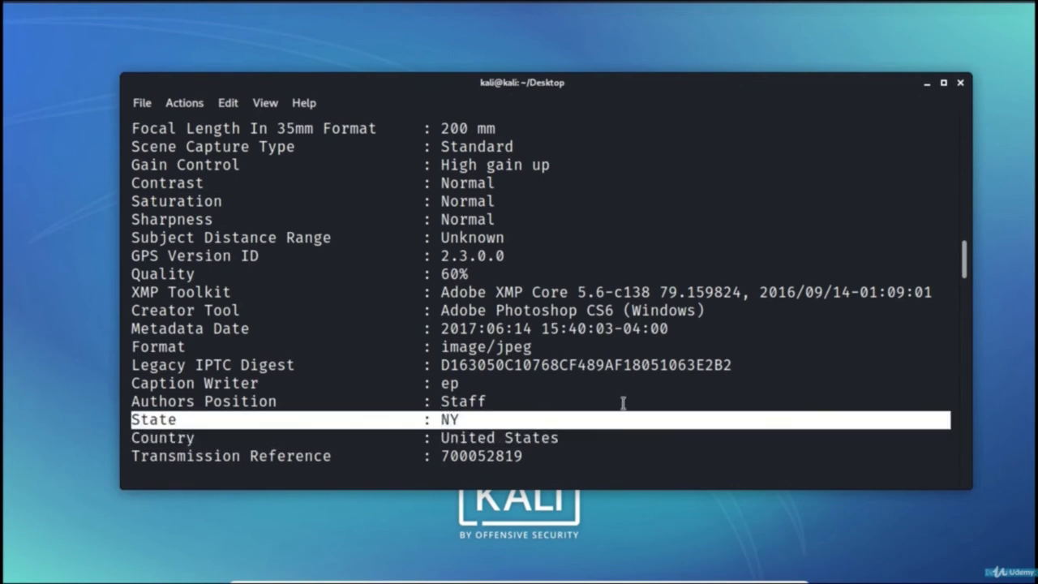
{"action": "scroll", "coordinate": [622, 405], "scroll_direction": "down", "scroll_amount": 2}
{"action": "triple_click", "coordinate": [722, 447]}
{"action": "triple_click", "coordinate": [527, 433]}
{"action": "scroll", "coordinate": [535, 442], "scroll_direction": "down", "scroll_amount": 4}
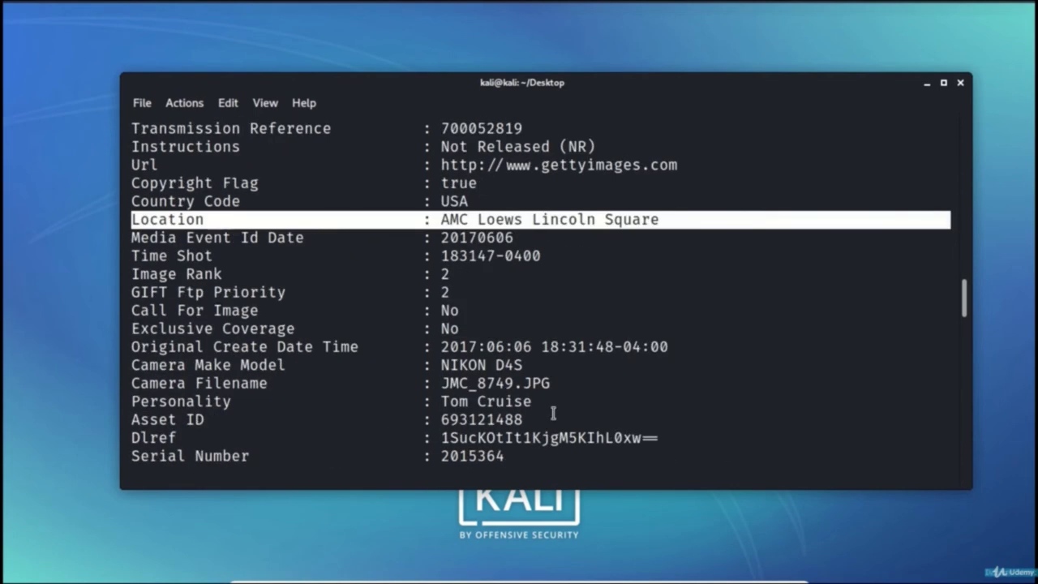
{"action": "triple_click", "coordinate": [261, 403]}
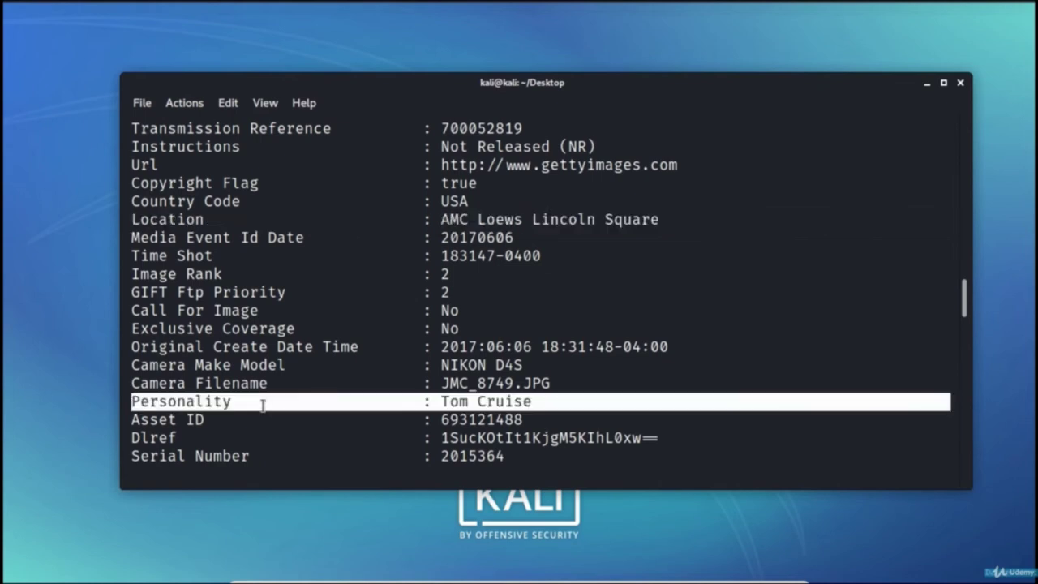
{"action": "scroll", "coordinate": [535, 436], "scroll_direction": "down", "scroll_amount": 2}
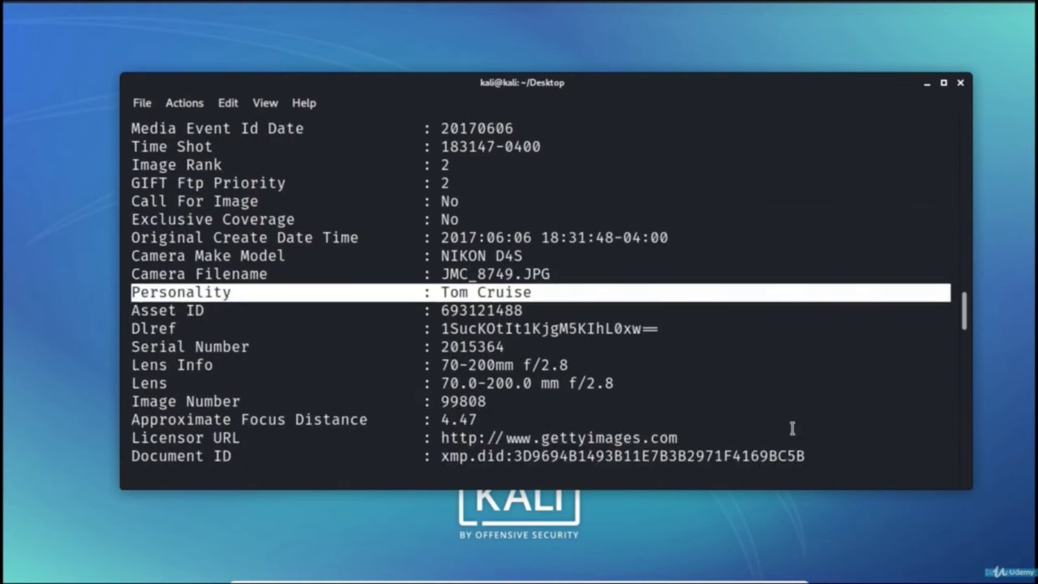
{"action": "scroll", "coordinate": [779, 434], "scroll_direction": "down", "scroll_amount": 1}
{"action": "scroll", "coordinate": [779, 433], "scroll_direction": "down", "scroll_amount": 1}
{"action": "triple_click", "coordinate": [488, 429]}
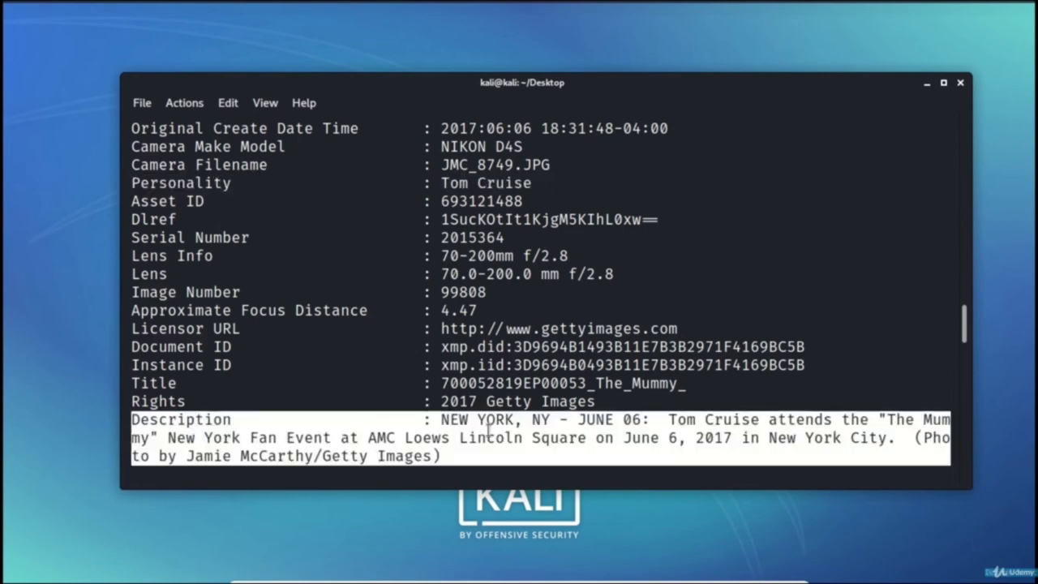
{"action": "left_click_drag", "start_coordinate": [187, 456], "coordinate": [312, 457]}
{"action": "scroll", "coordinate": [313, 457], "scroll_direction": "down", "scroll_amount": 1}
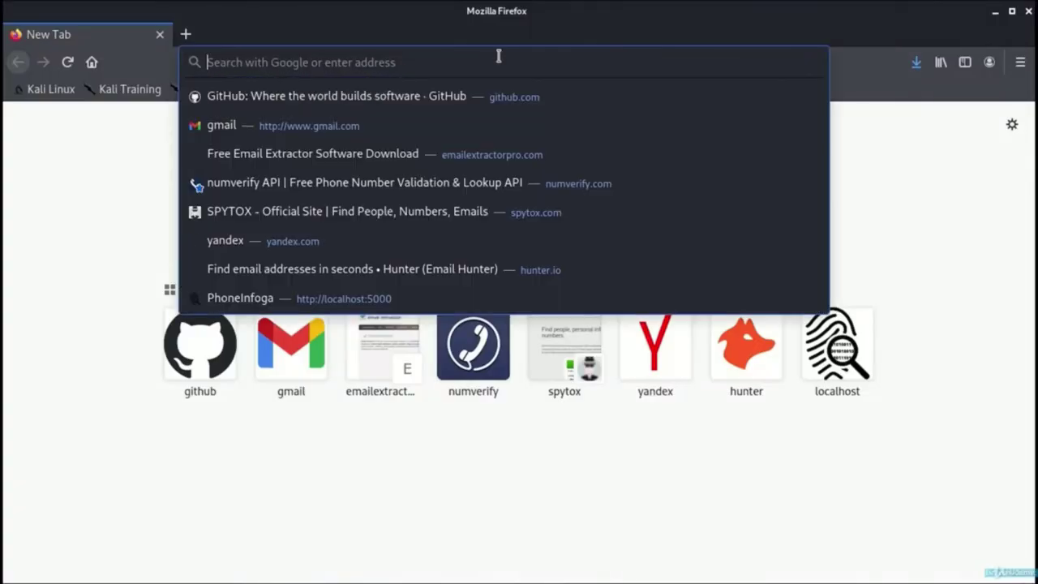
Load the Pic2Map site and upload DSCN0010.jpg from Downloads
{"action": "type", "text": "pic2ma"}
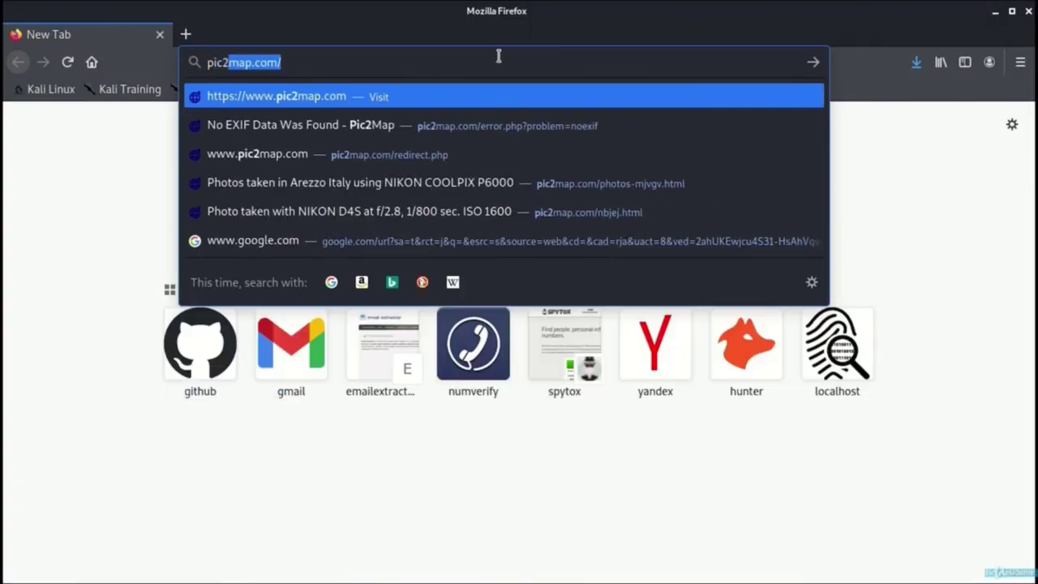
{"action": "type", "text": "p"}
{"action": "key", "text": "Return"}
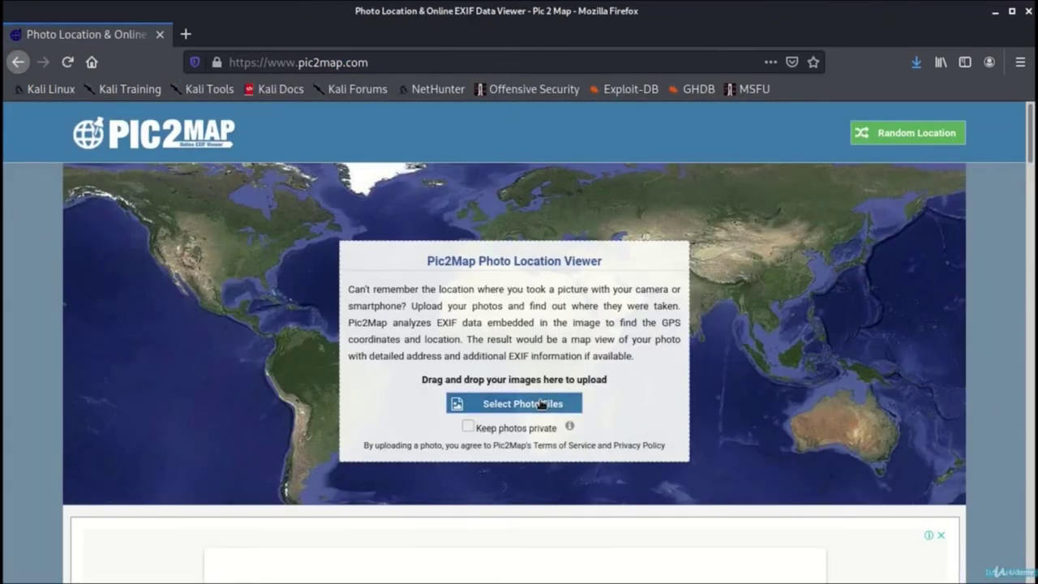
{"action": "left_click", "coordinate": [541, 404]}
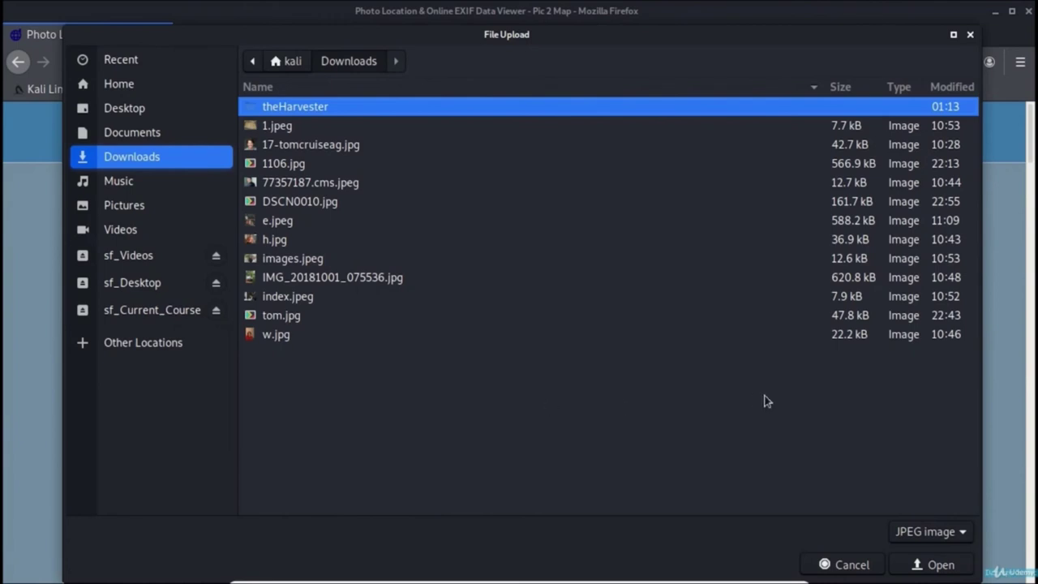
{"action": "left_click", "coordinate": [322, 209]}
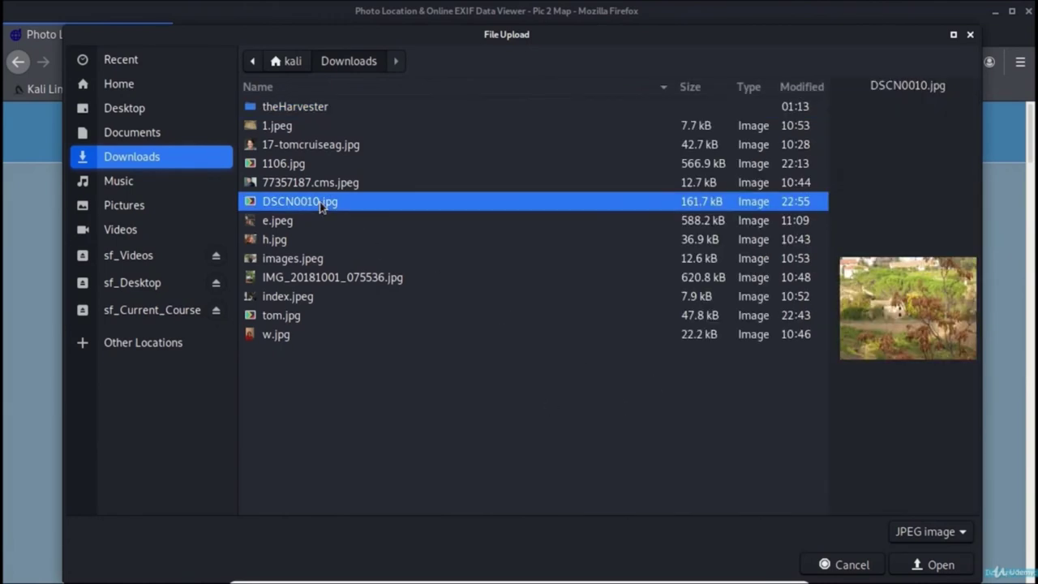
{"action": "double_click", "coordinate": [322, 208]}
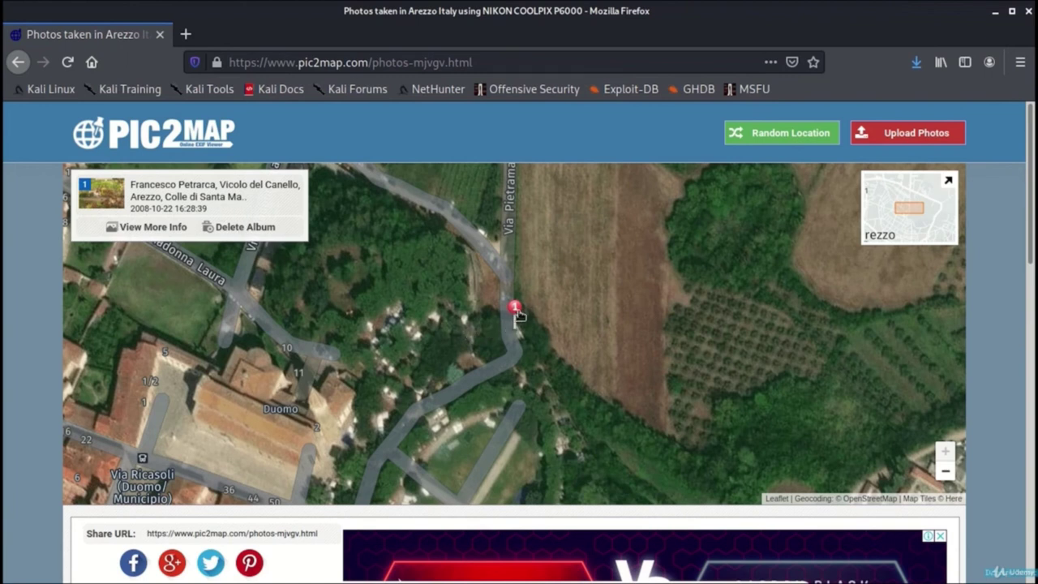
Zoom the satellite map out three levels around the photo's marker in Arezzo
{"action": "left_click", "coordinate": [944, 476]}
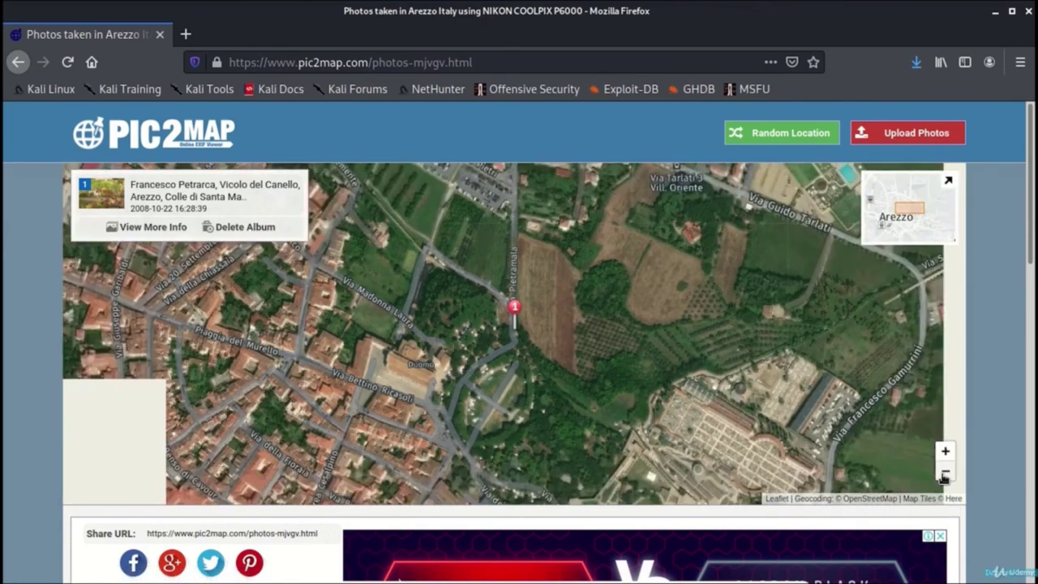
{"action": "left_click", "coordinate": [944, 476]}
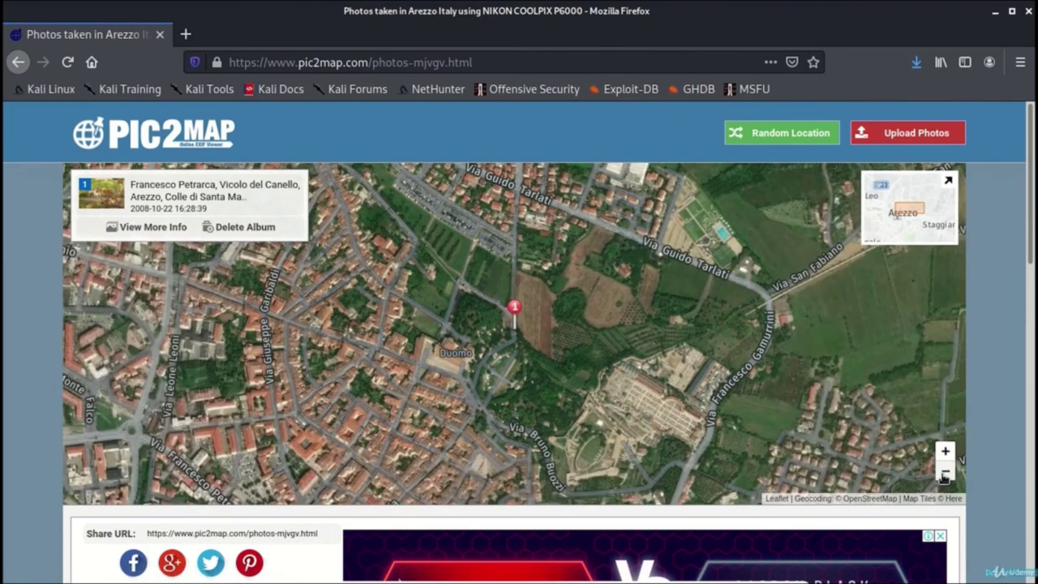
{"action": "left_click", "coordinate": [944, 477]}
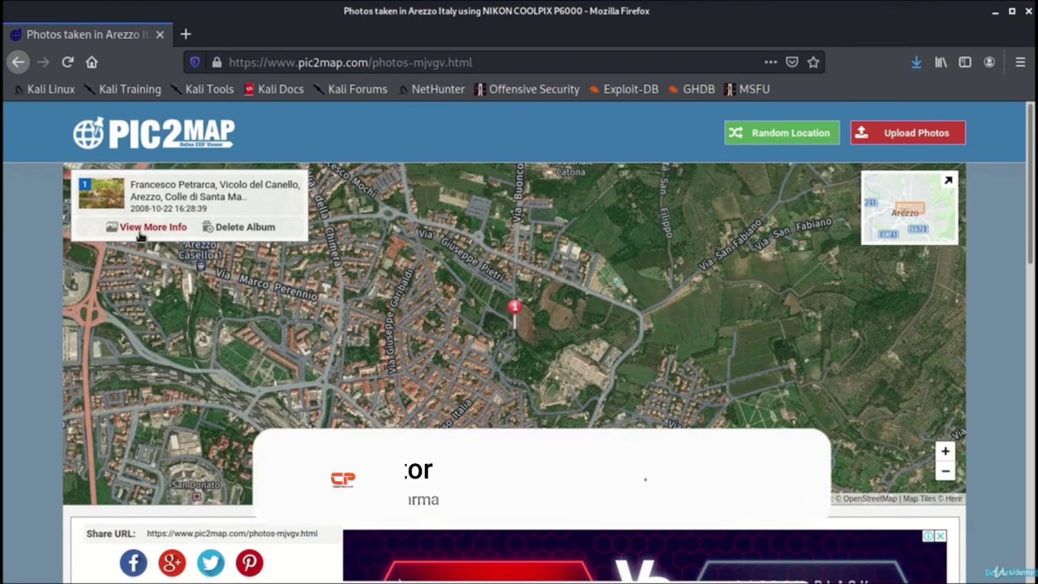
Scroll to Photo Details and open the Arezzo photo's detail page
{"action": "scroll", "coordinate": [142, 231], "scroll_direction": "down", "scroll_amount": 5}
{"action": "scroll", "coordinate": [140, 232], "scroll_direction": "down", "scroll_amount": 4}
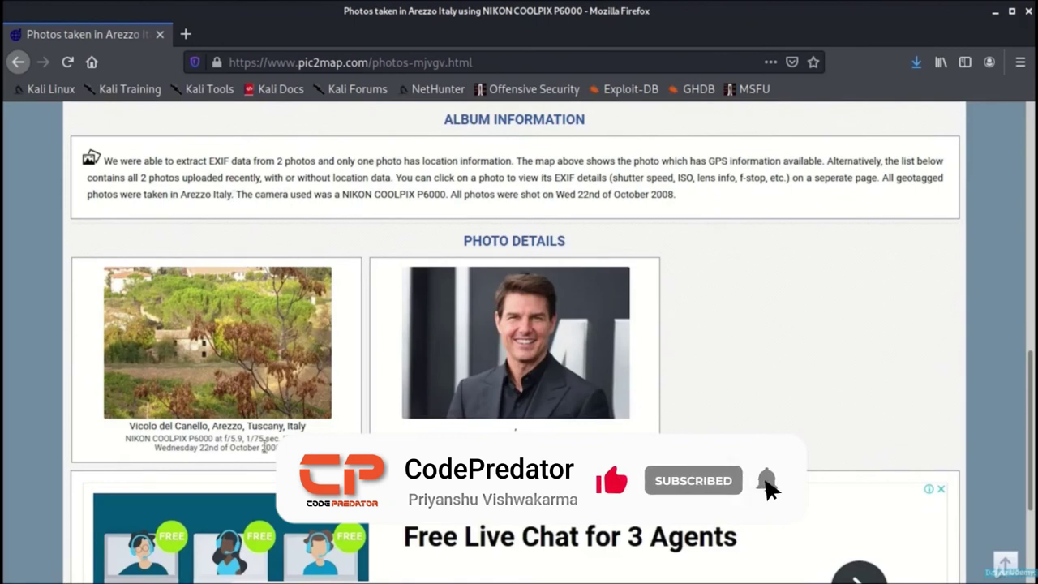
{"action": "left_click", "coordinate": [172, 430]}
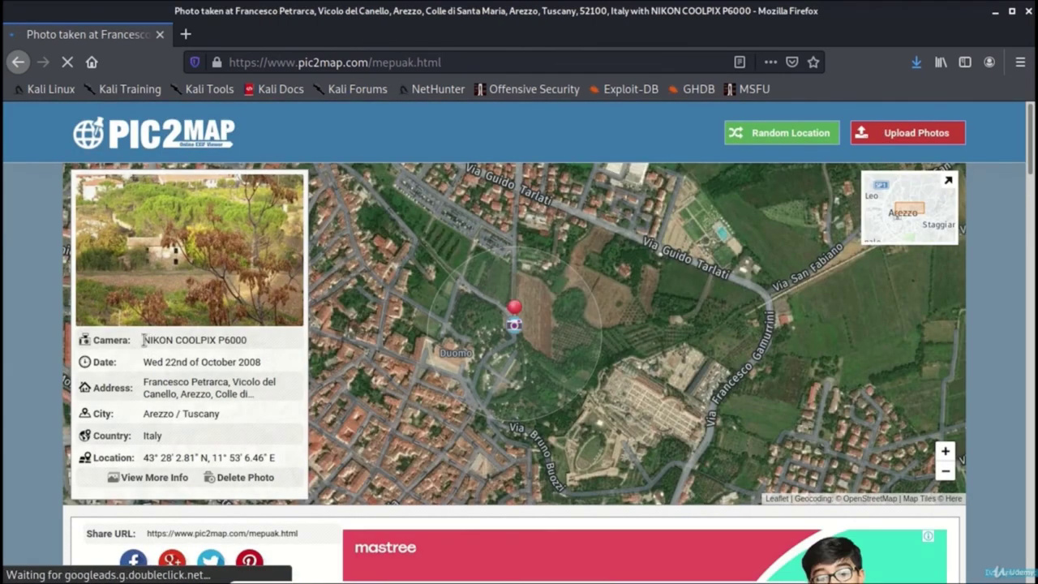
Highlight the NIKON COOLPIX P6000 camera, 22 October 2008 date, address, Arezzo / Tuscany and Italy
{"action": "left_click_drag", "start_coordinate": [144, 340], "coordinate": [279, 344]}
{"action": "left_click_drag", "start_coordinate": [144, 361], "coordinate": [275, 368]}
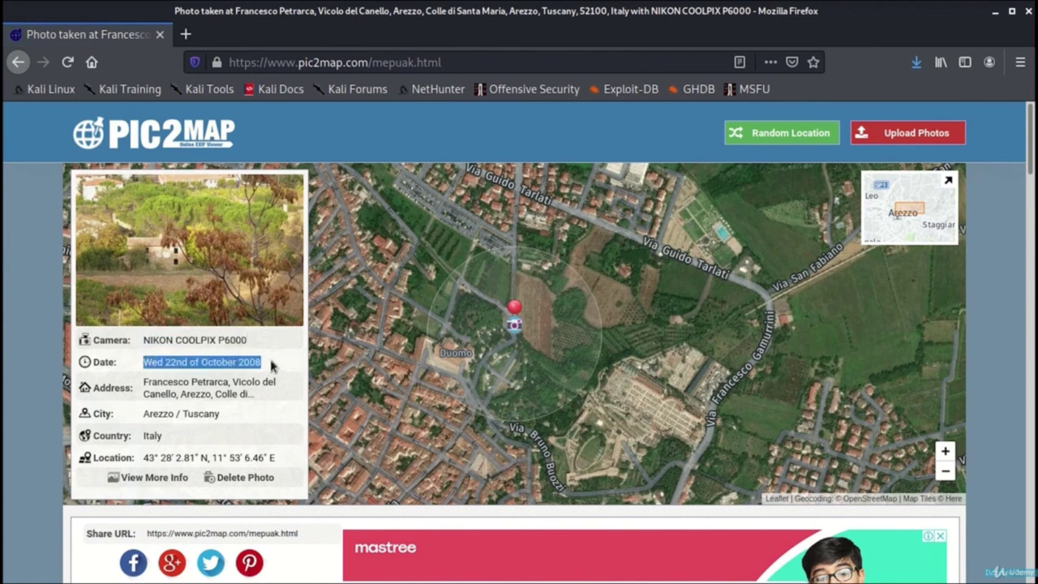
{"action": "left_click_drag", "start_coordinate": [143, 386], "coordinate": [271, 403]}
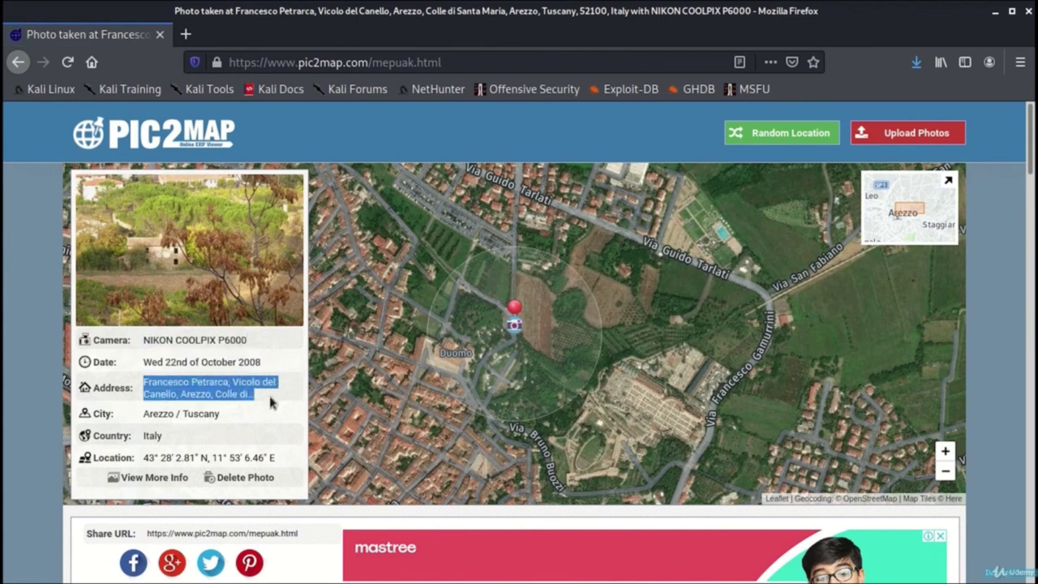
{"action": "triple_click", "coordinate": [169, 413]}
{"action": "double_click", "coordinate": [151, 435]}
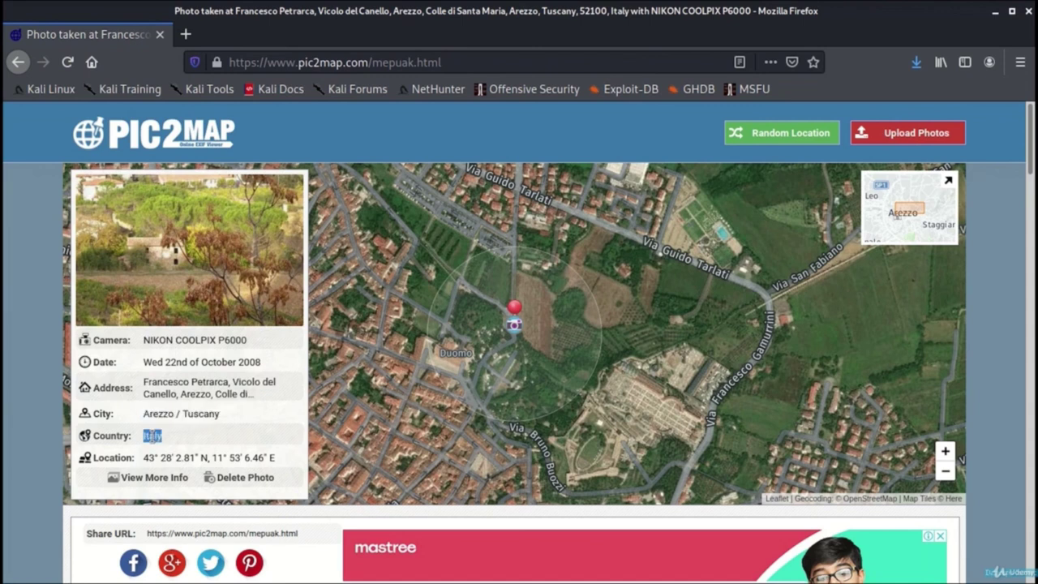